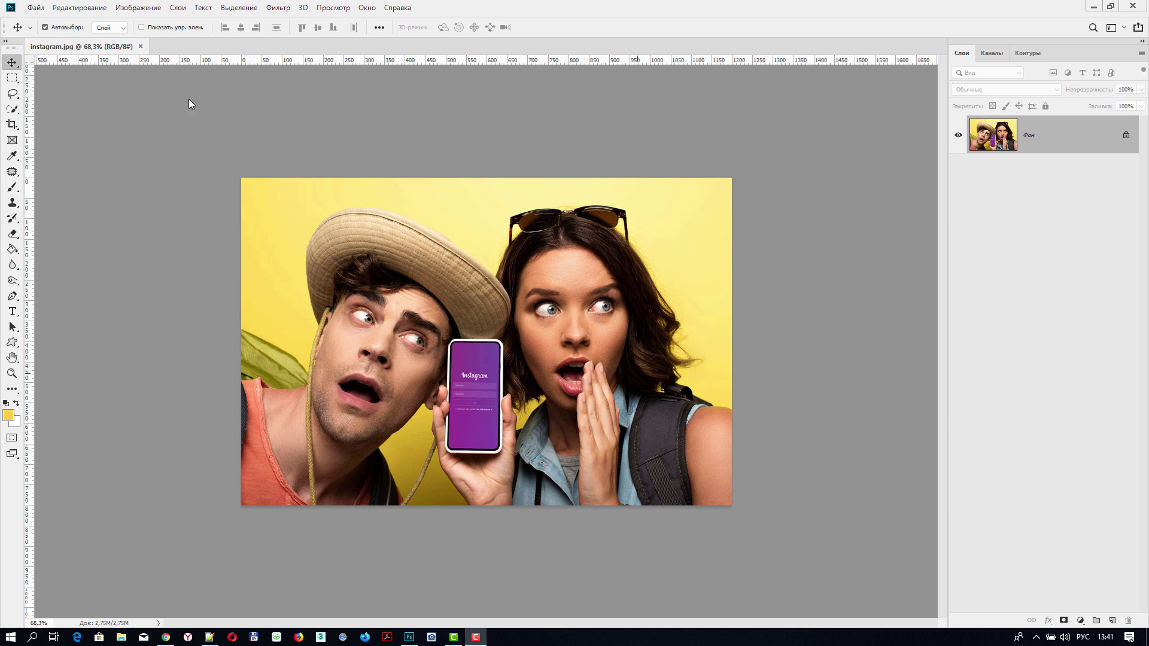
# - Open Preferences > Interface and check that UI Language offers only Русский
pyautogui.click(76, 8)
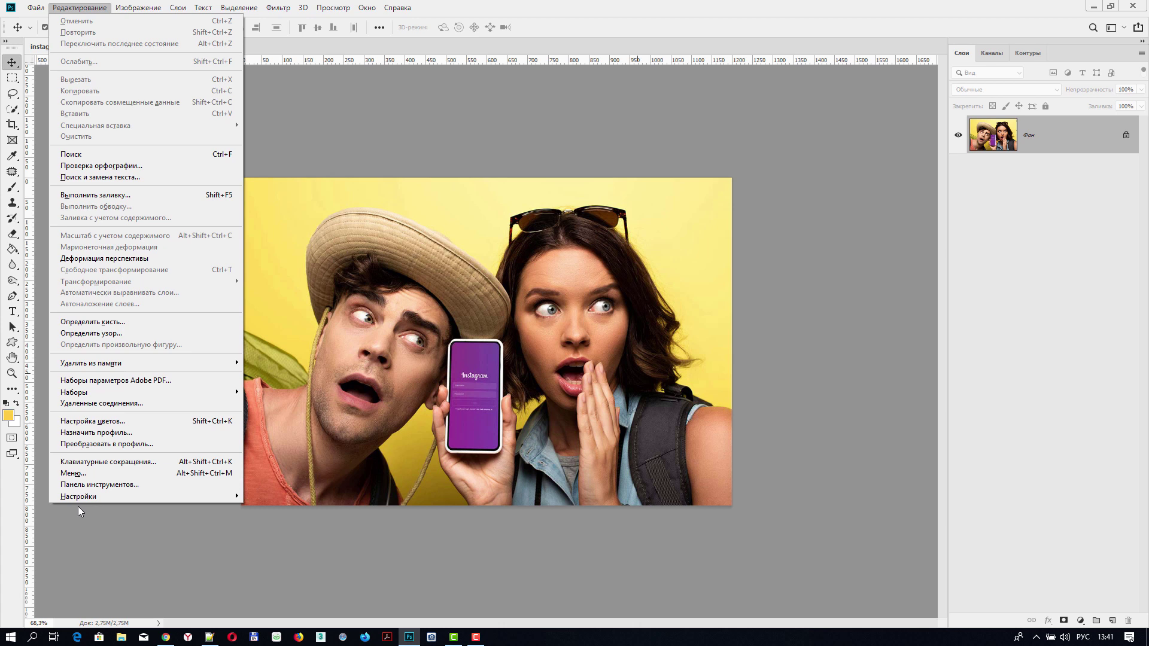
pyautogui.moveTo(79, 497)
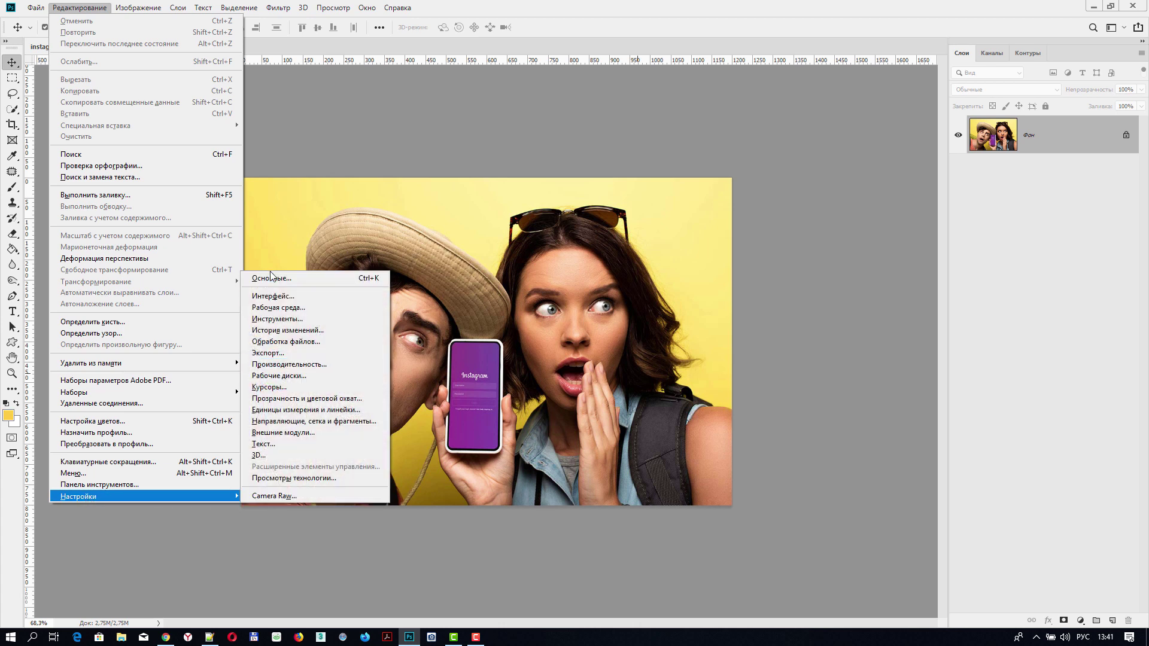
pyautogui.click(270, 279)
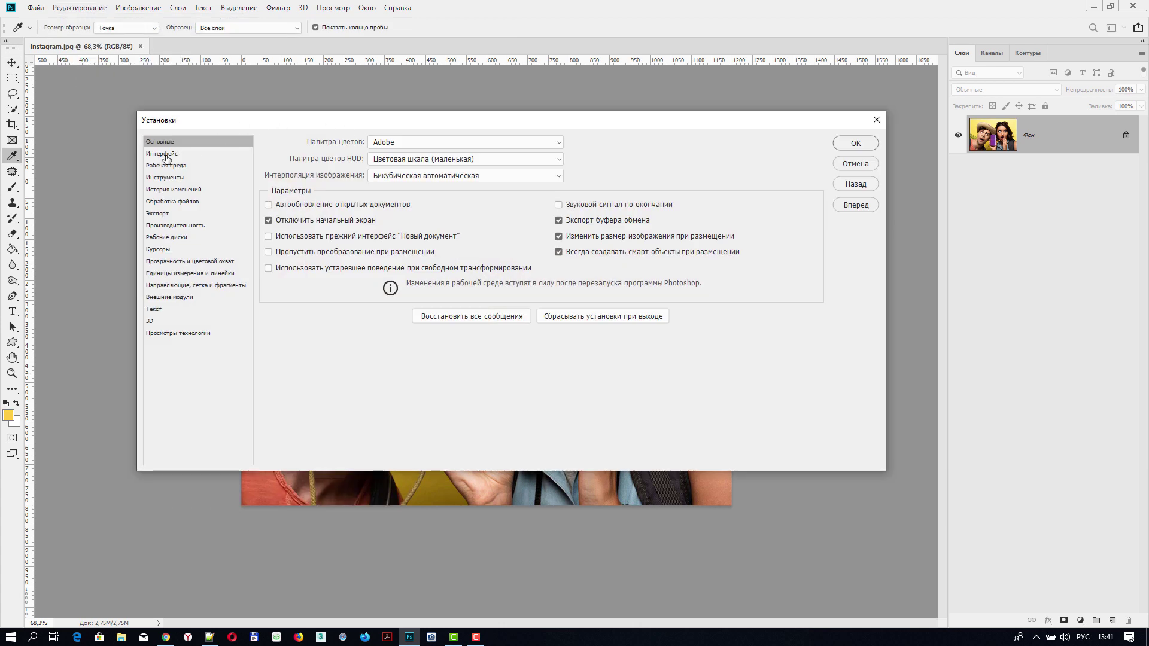
pyautogui.click(166, 157)
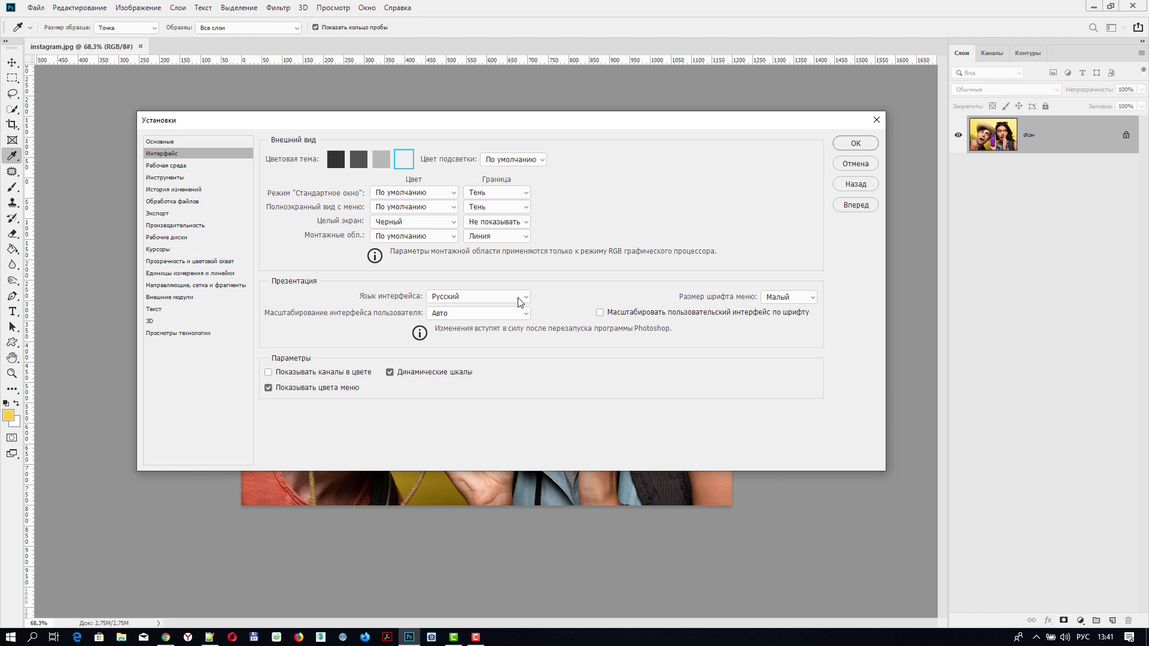
pyautogui.click(468, 298)
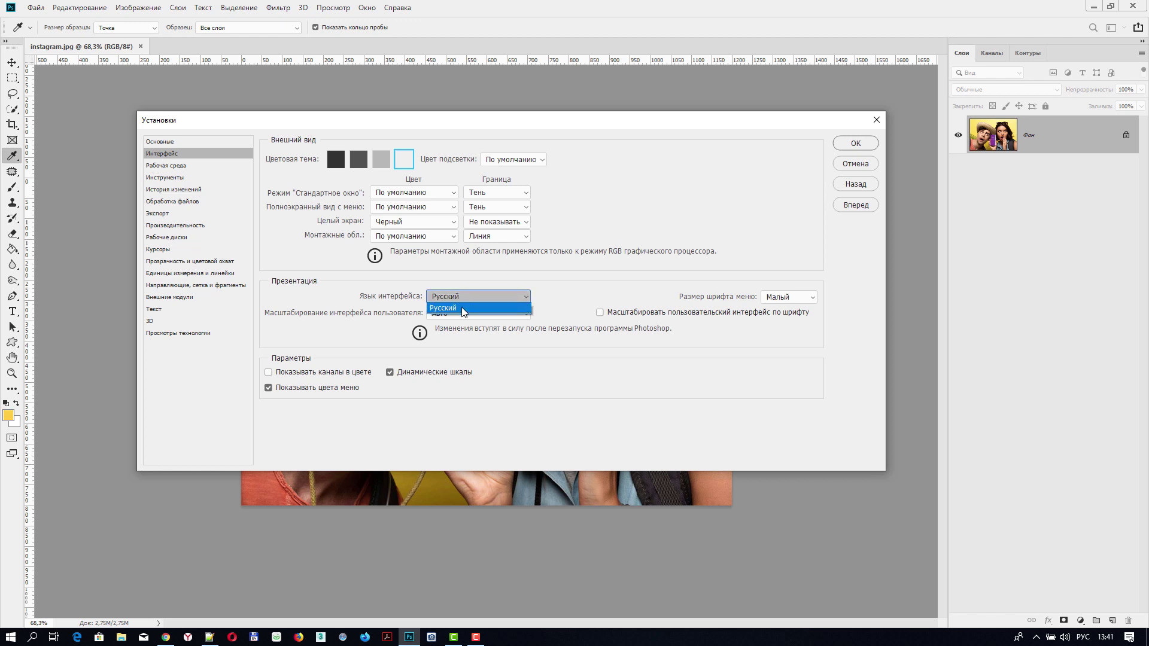
pyautogui.click(619, 223)
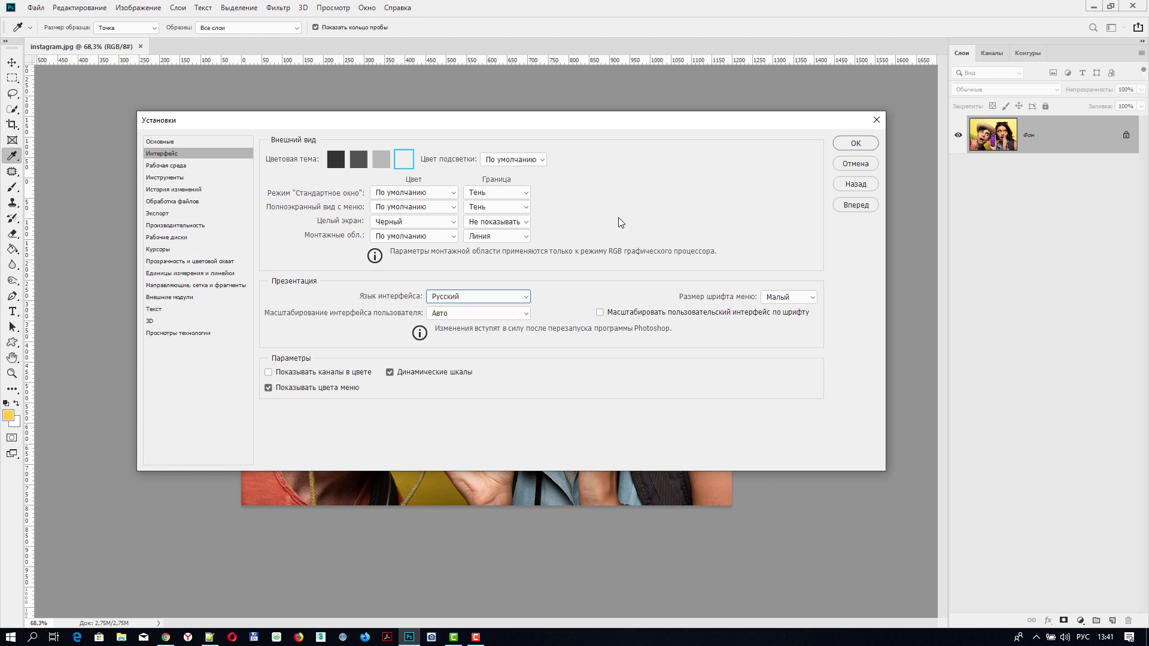
# - Recheck the language list, close Preferences keeping Русский, and minimize Photoshop
pyautogui.moveTo(571, 122); pyautogui.dragTo(568, 130)
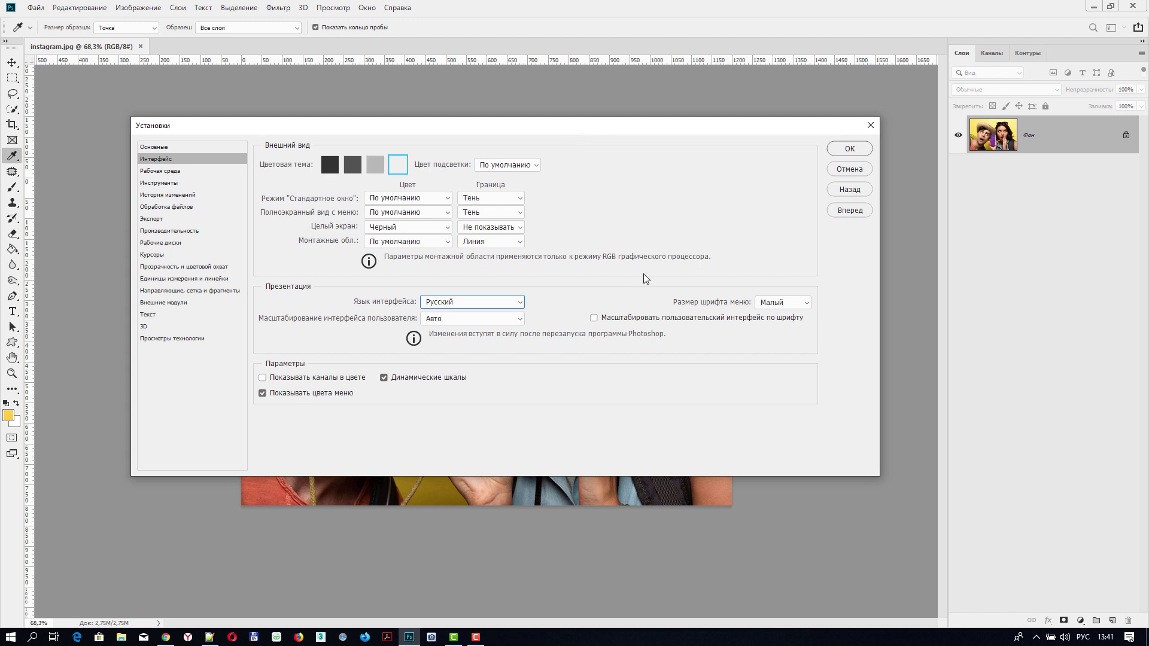
pyautogui.click(500, 303)
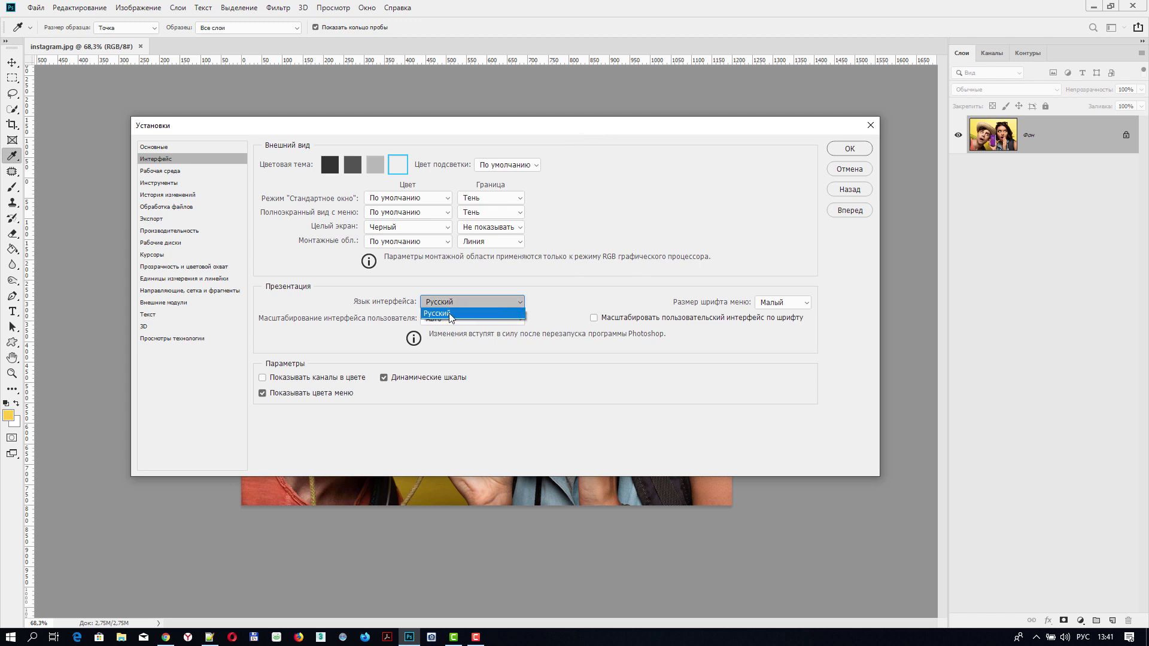
pyautogui.click(450, 315)
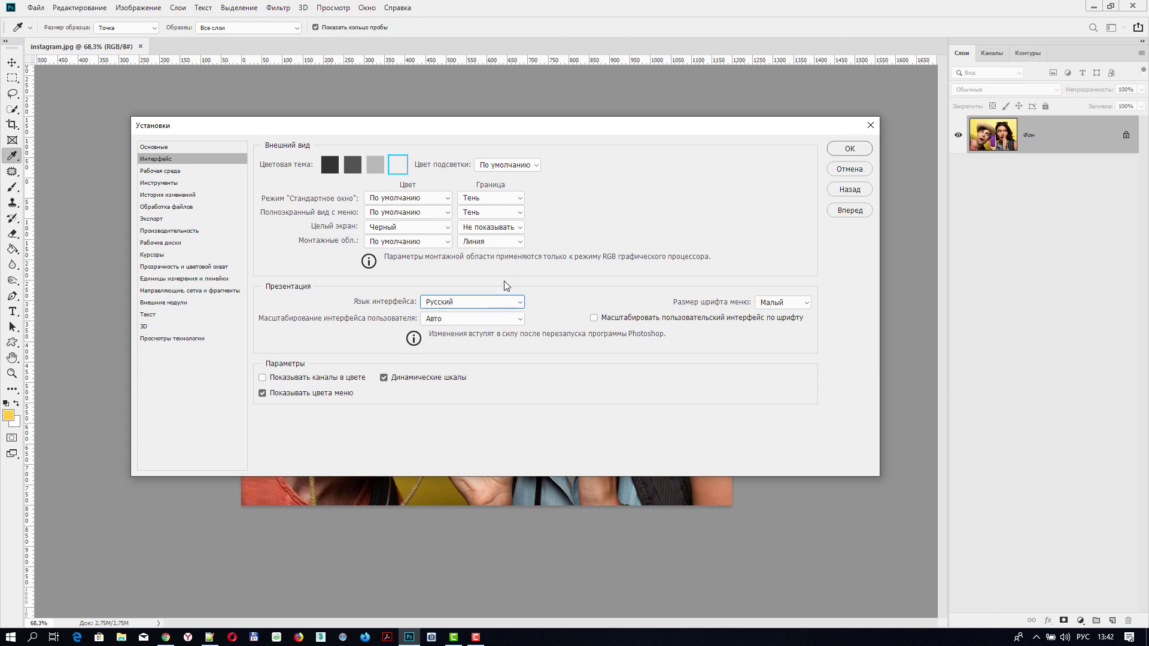
pyautogui.click(870, 125)
pyautogui.press('v')
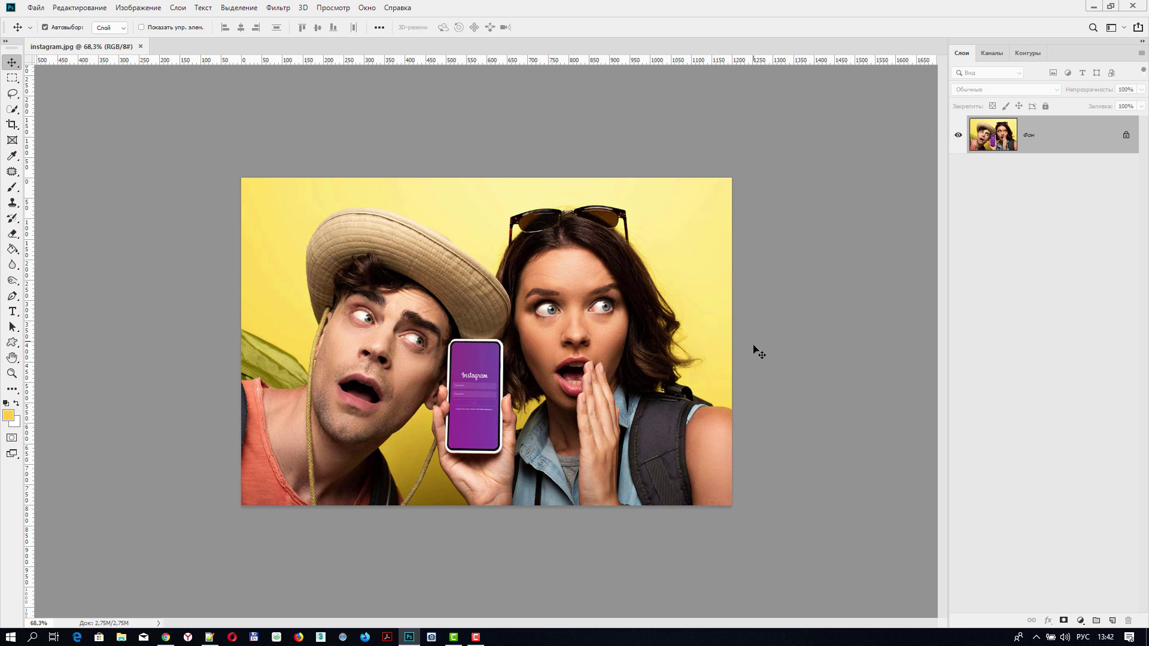
pyautogui.click(1093, 7)
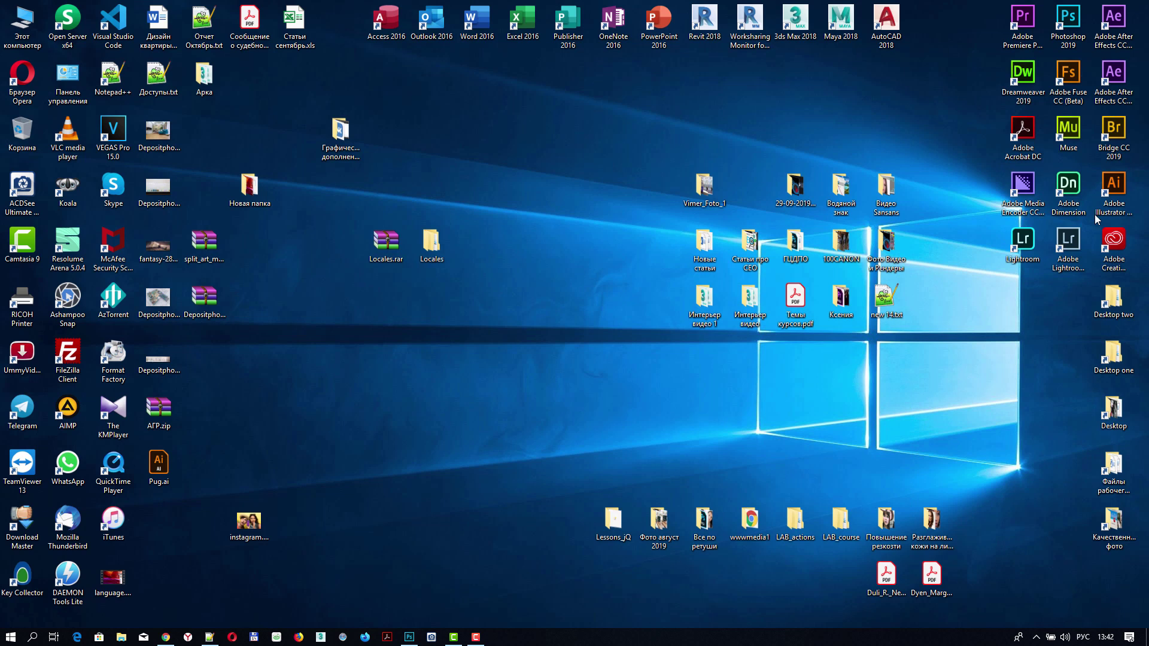
# - Launch Creative Cloud Desktop and view Photoshop's Other versions Languages list before closing it
pyautogui.doubleClick(1113, 241)
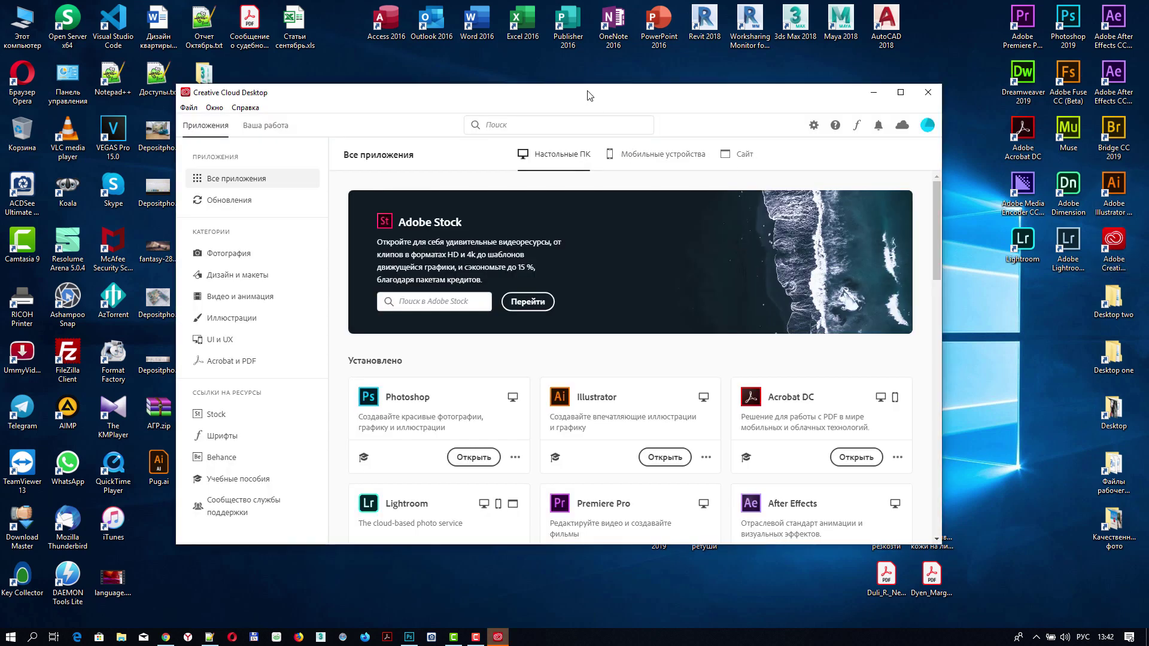
pyautogui.moveTo(588, 95); pyautogui.dragTo(541, 84)
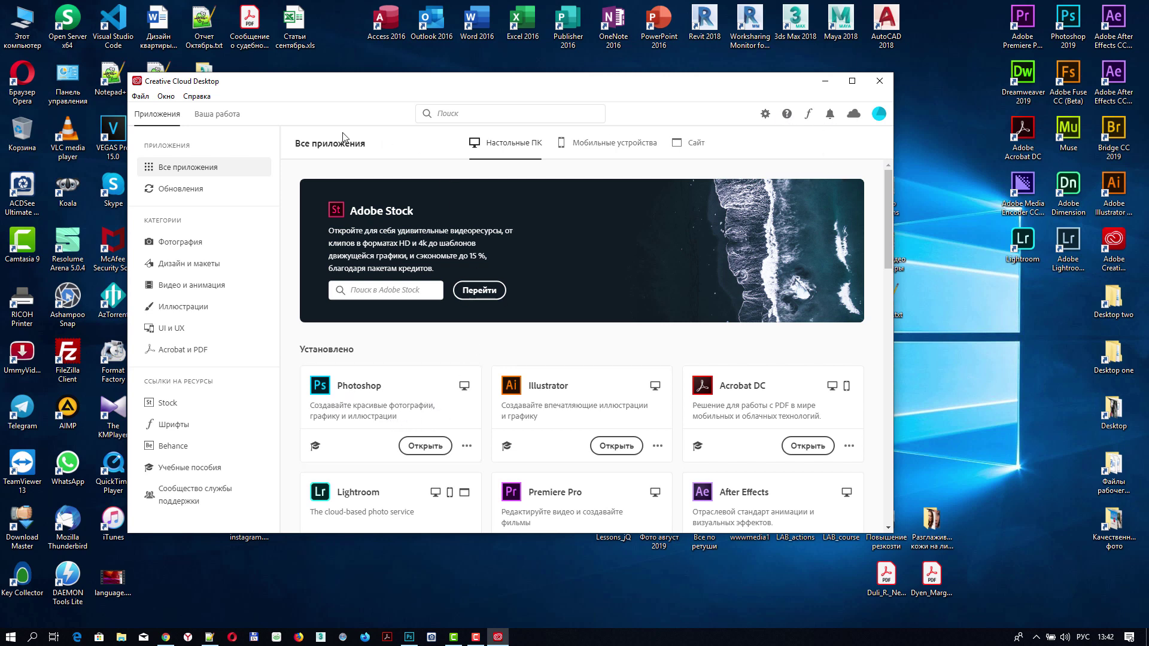
pyautogui.click(467, 445)
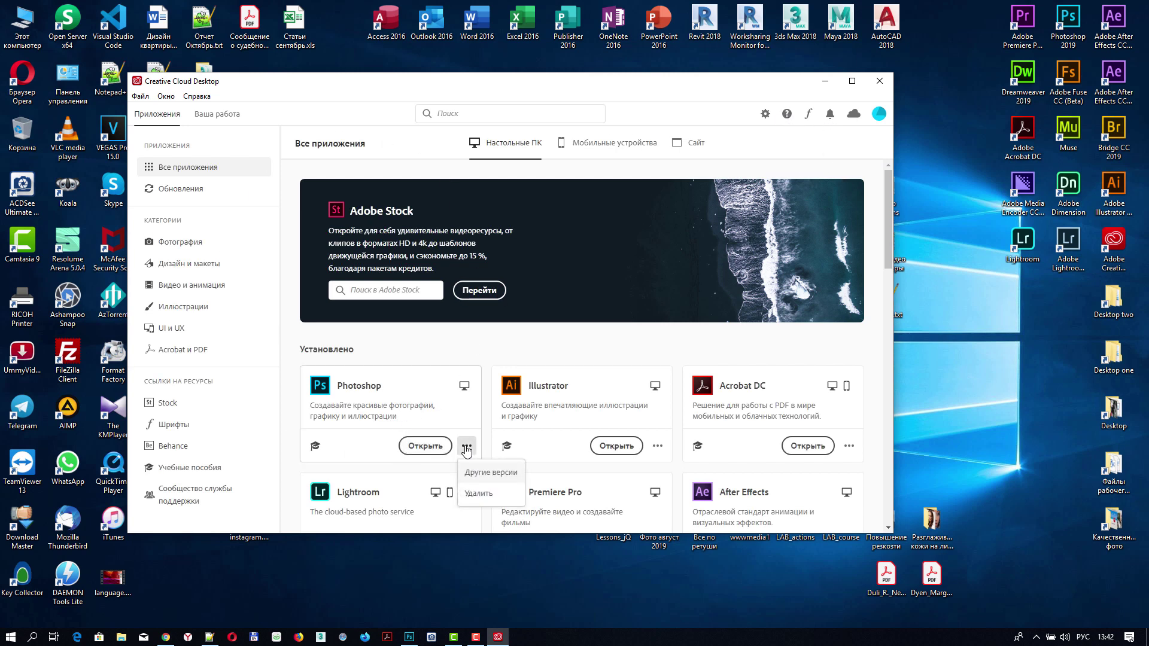
pyautogui.click(479, 473)
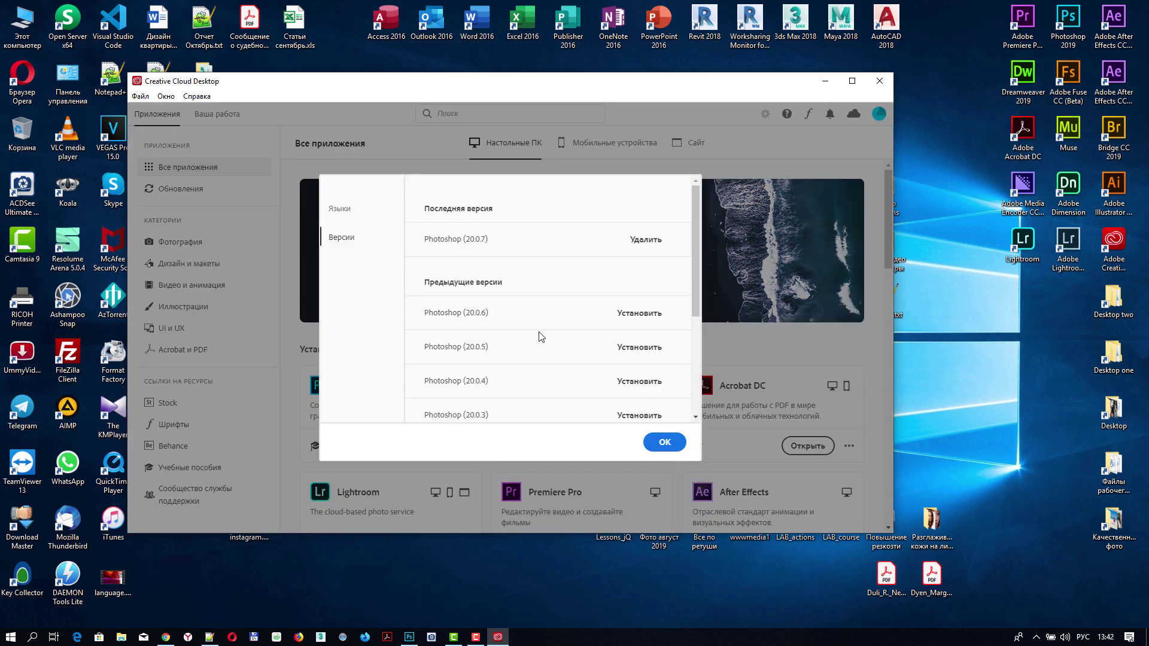
pyautogui.click(350, 210)
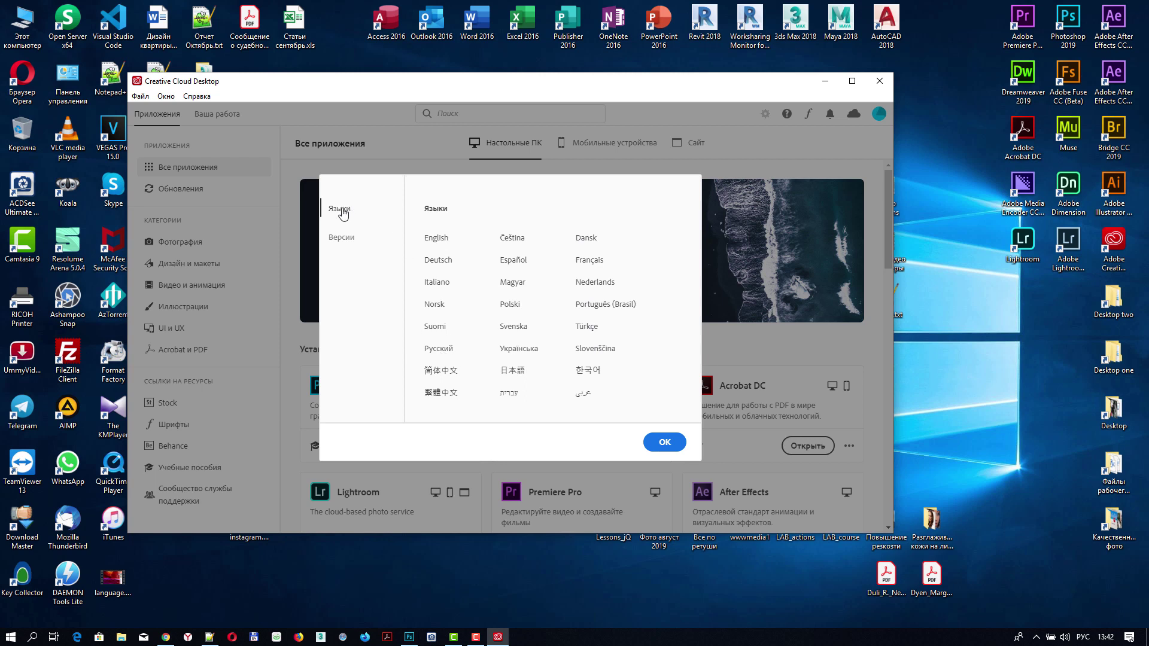
pyautogui.click(348, 243)
pyautogui.click(351, 212)
pyautogui.click(665, 444)
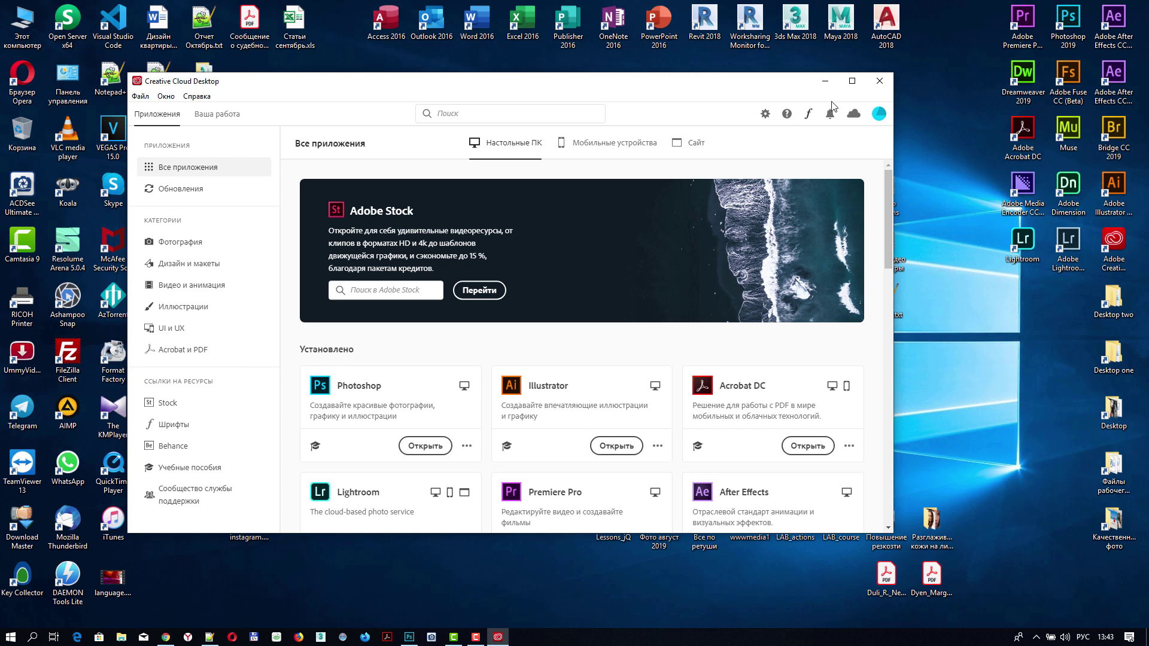
# - Nudge the Creative Cloud Desktop window slightly, then close the app
pyautogui.moveTo(524, 85); pyautogui.dragTo(538, 87)
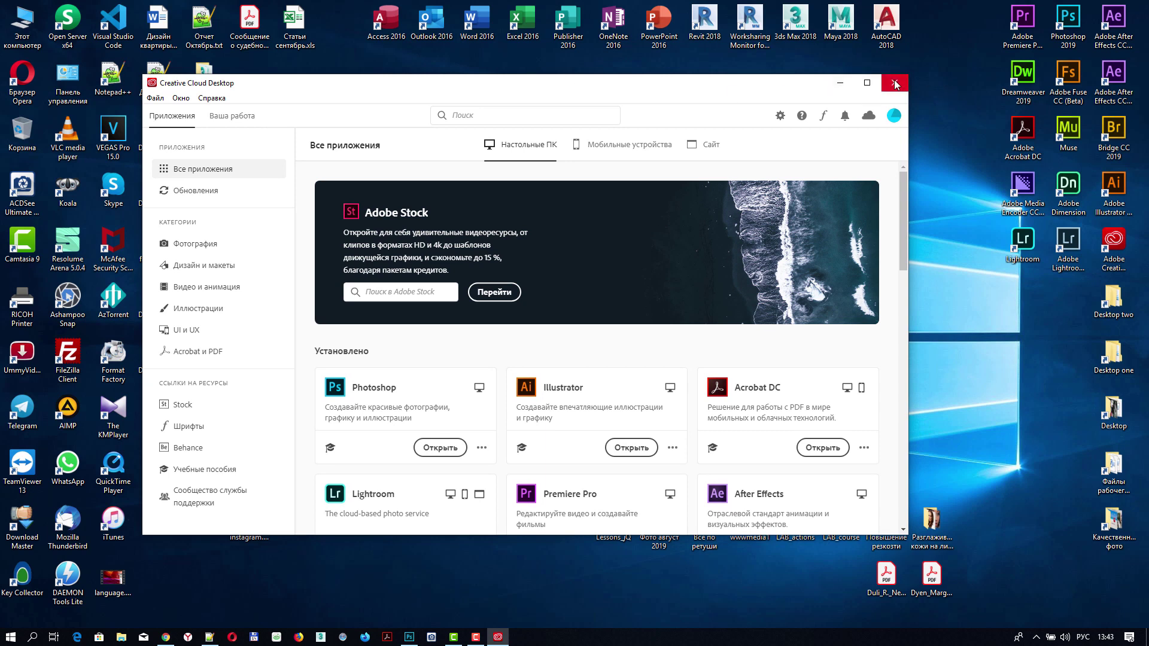
pyautogui.moveTo(585, 91); pyautogui.dragTo(587, 90)
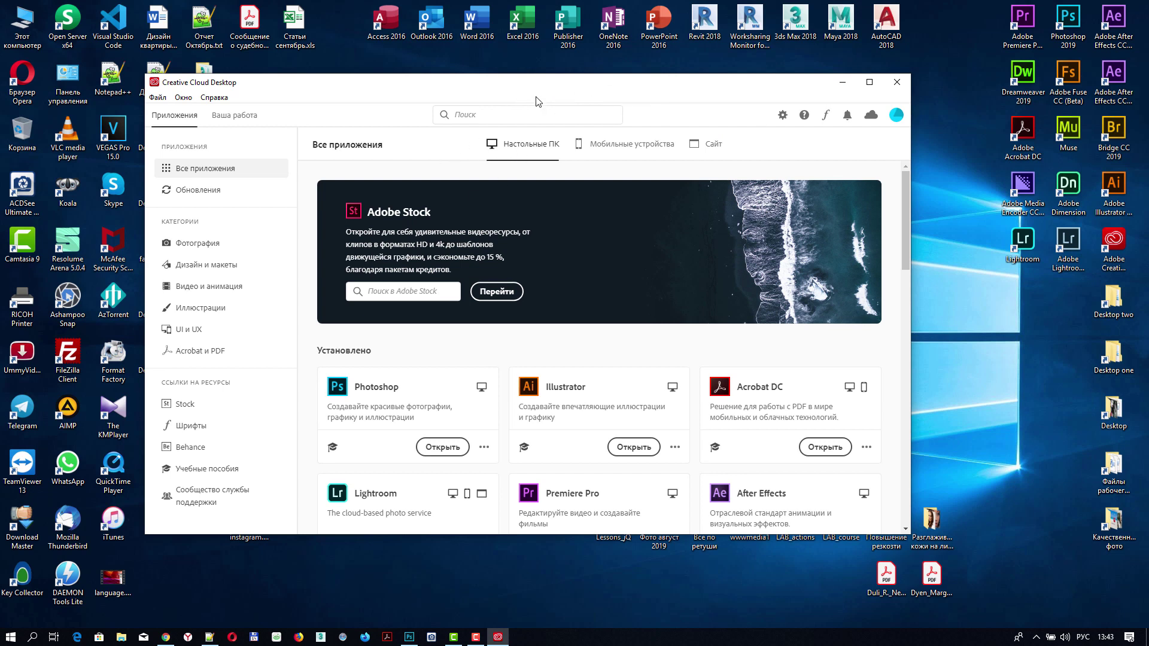
pyautogui.click(896, 82)
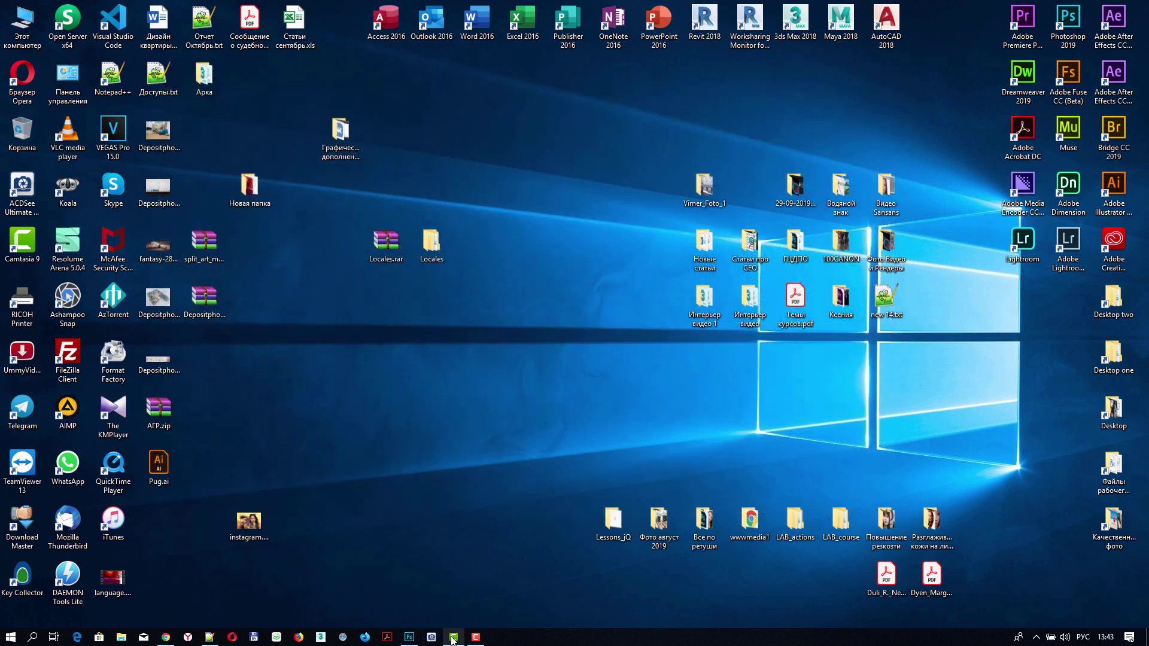
# - Briefly restore and re-minimize Photoshop, then select and open the desktop Locales folder
pyautogui.click(409, 637)
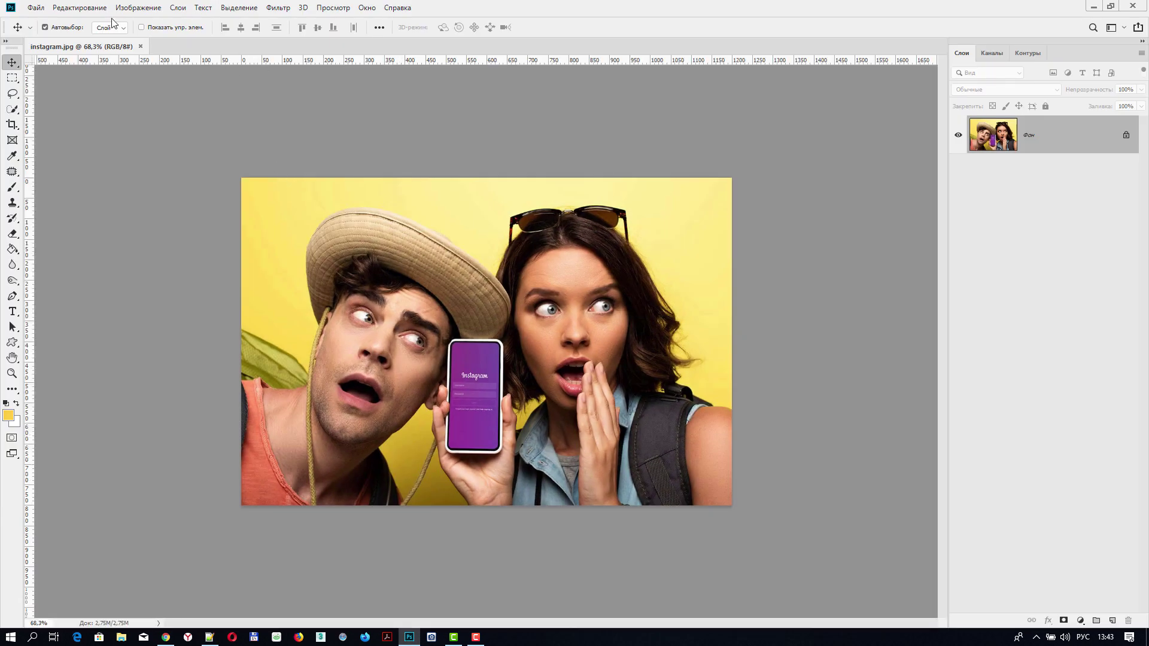
pyautogui.click(1092, 8)
pyautogui.moveTo(386, 242)
pyautogui.mouseDown()
pyautogui.moveTo(497, 193)
pyautogui.moveTo(525, 203)
pyautogui.mouseUp()
pyautogui.moveTo(458, 185)
pyautogui.mouseDown()
pyautogui.moveTo(372, 252)
pyautogui.moveTo(382, 245)
pyautogui.mouseUp()
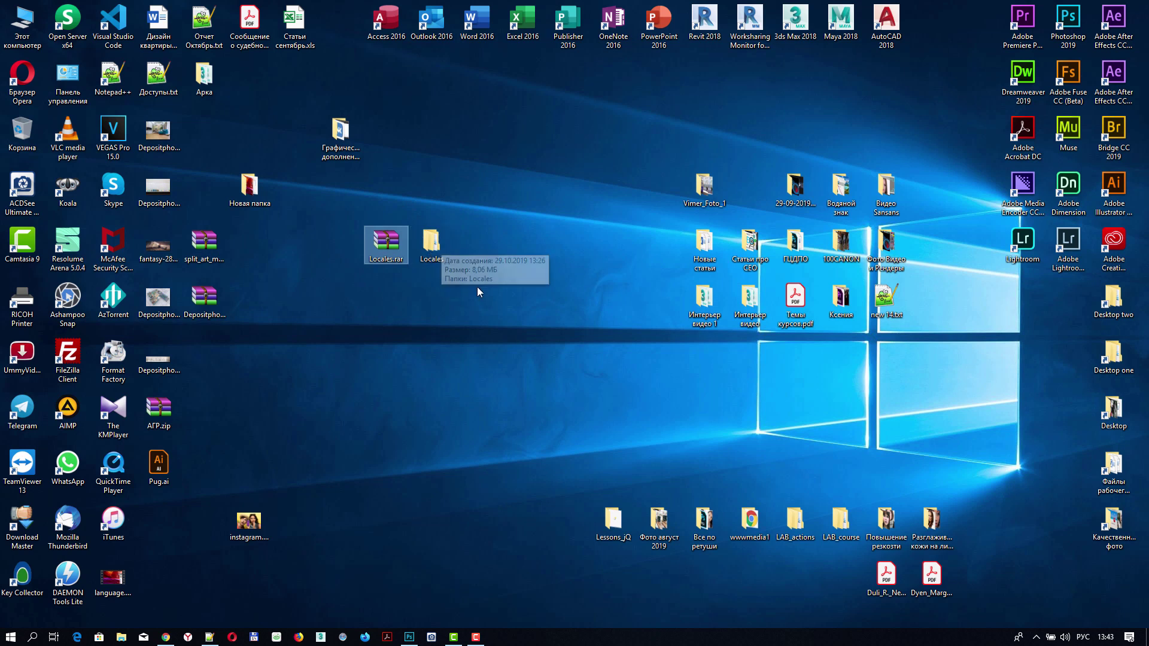
pyautogui.press('Right')
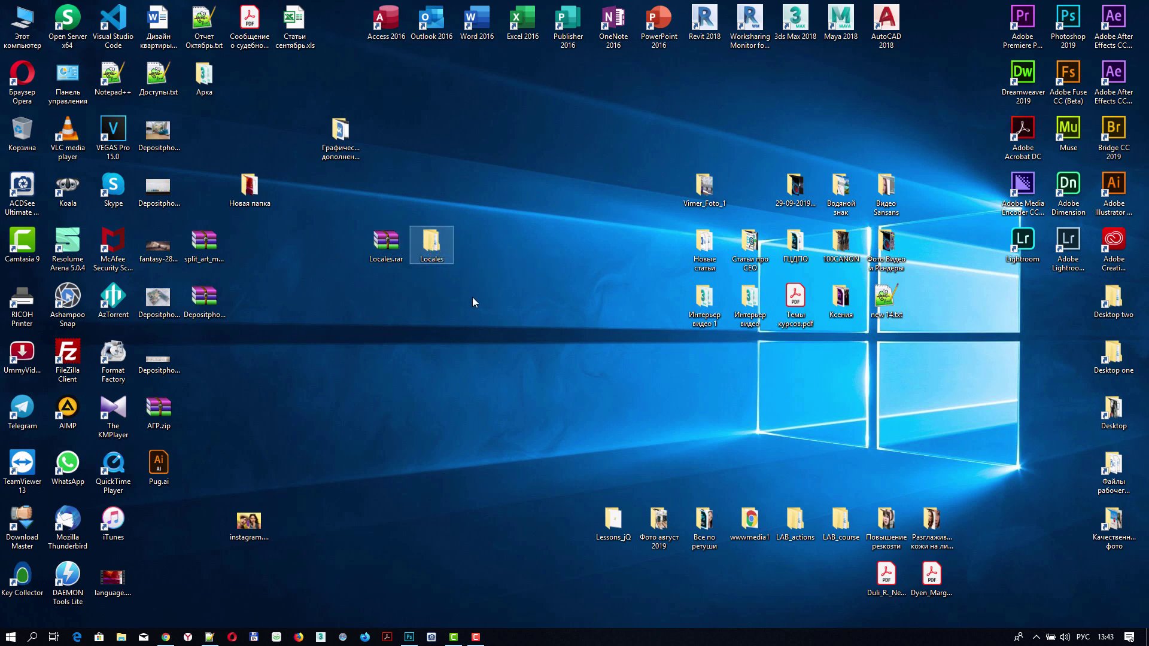
pyautogui.press('Return')
# - Open the inner Locales folder showing en_GB and ru_RU, and quit Photoshop
pyautogui.doubleClick(410, 220)
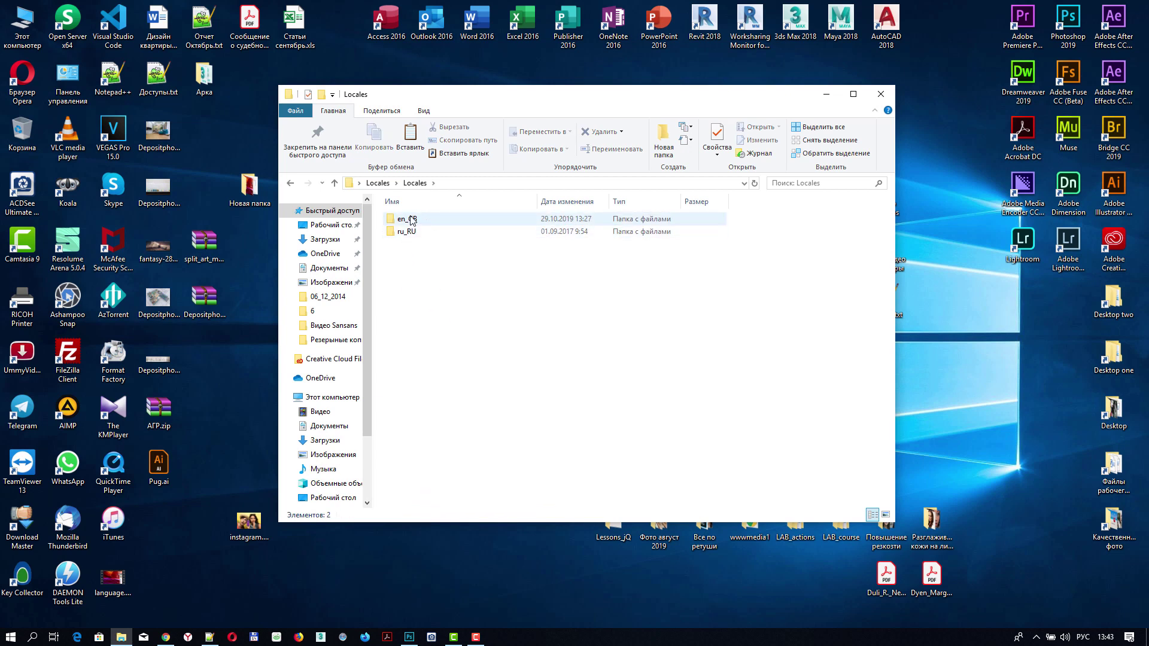
pyautogui.click(409, 636)
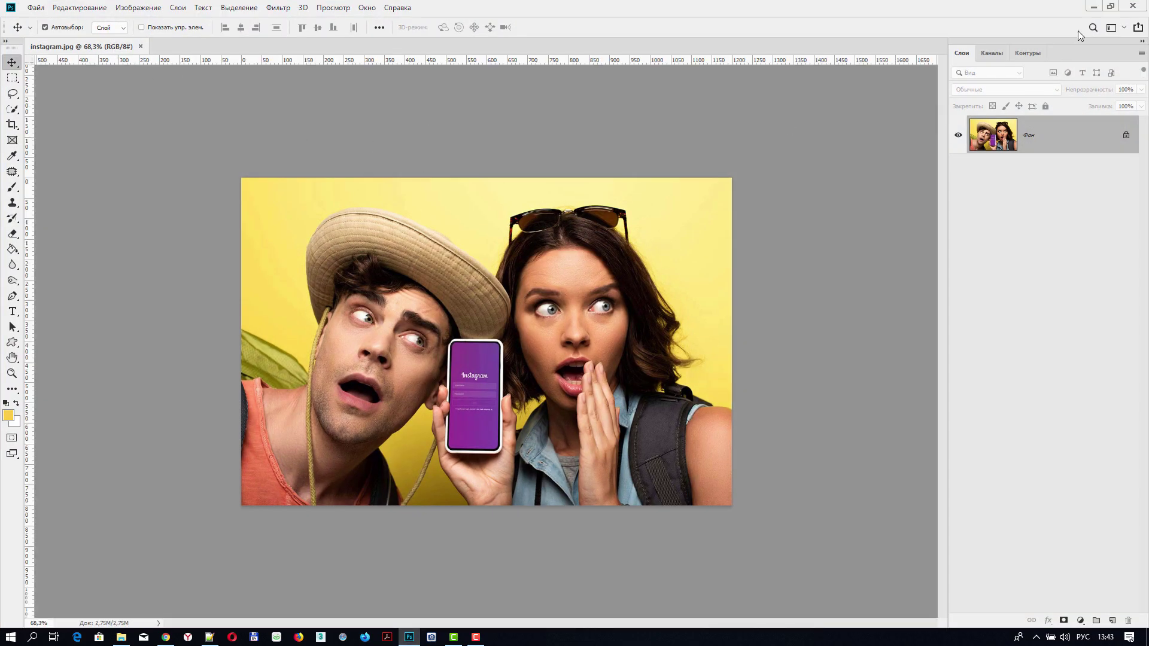
pyautogui.click(1132, 7)
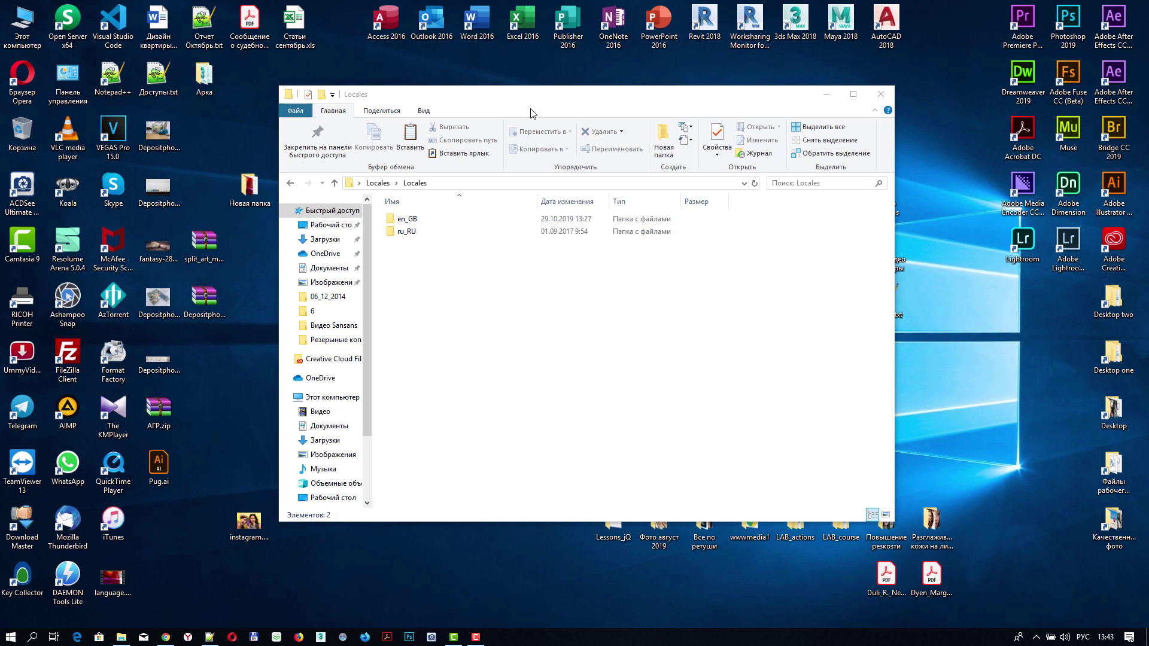
# - Open C:\Program Files\Adobe\Adobe Photoshop CC 2019 in a second window beside Locales
pyautogui.doubleClick(23, 24)
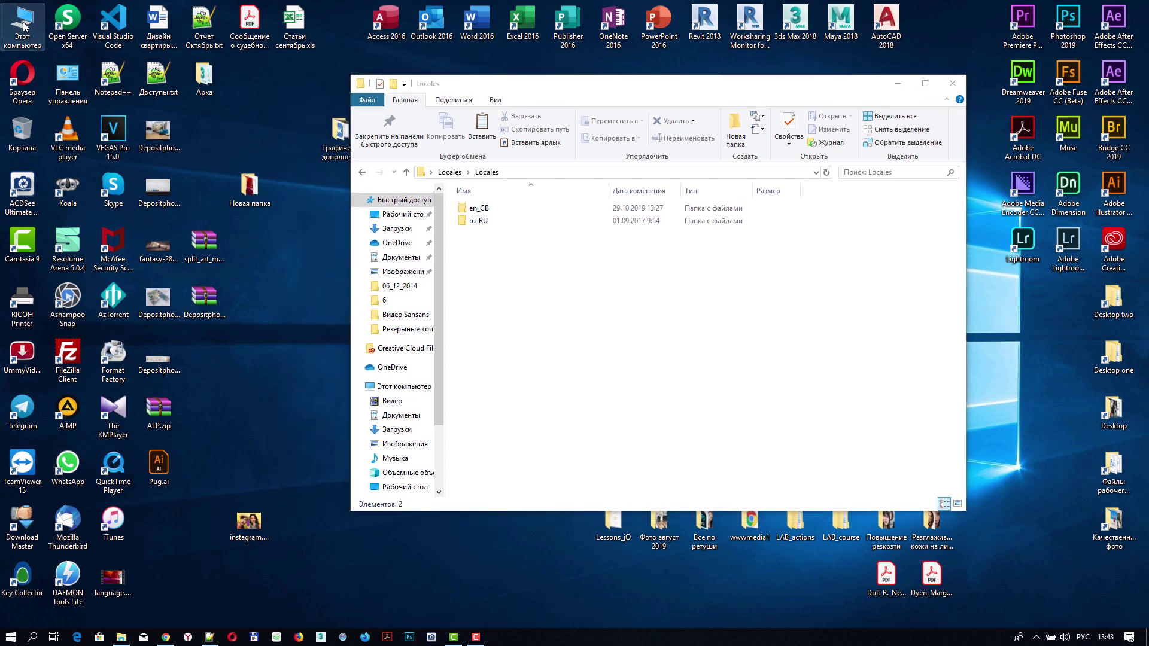
pyautogui.moveTo(562, 100); pyautogui.dragTo(291, 126)
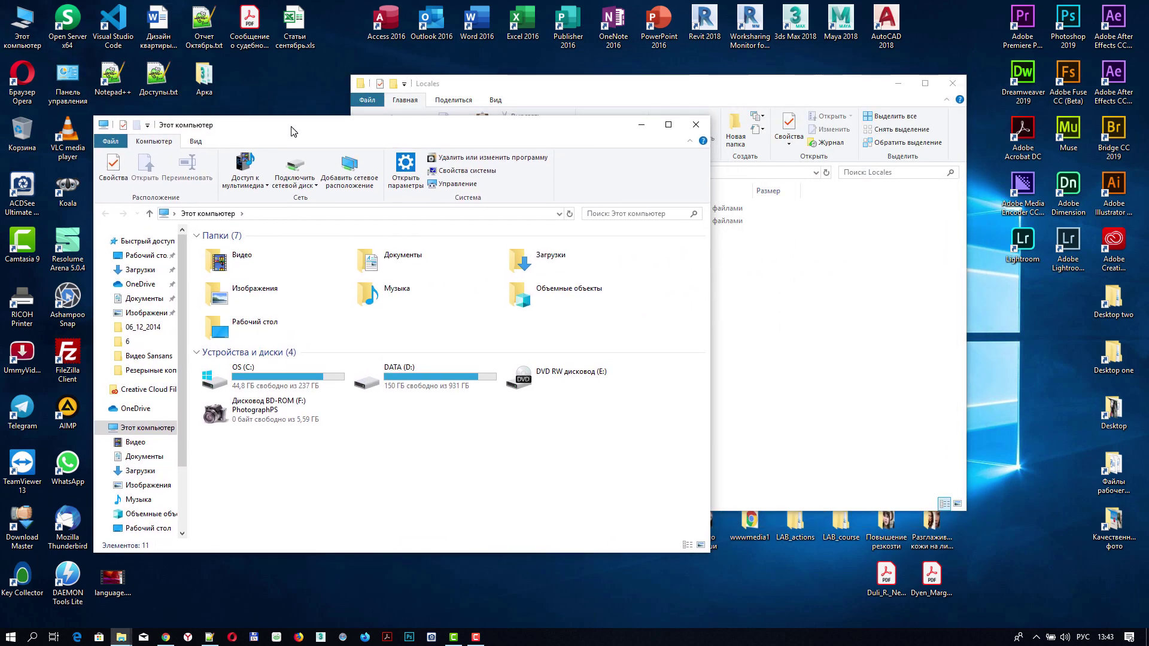
pyautogui.doubleClick(267, 380)
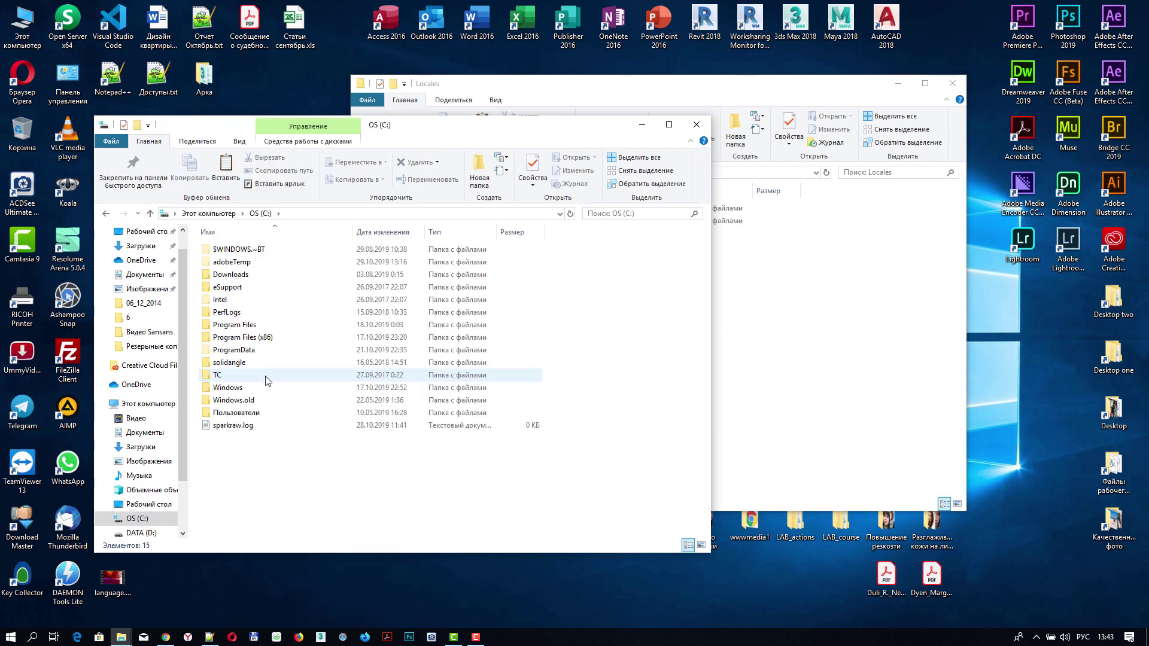
pyautogui.doubleClick(231, 325)
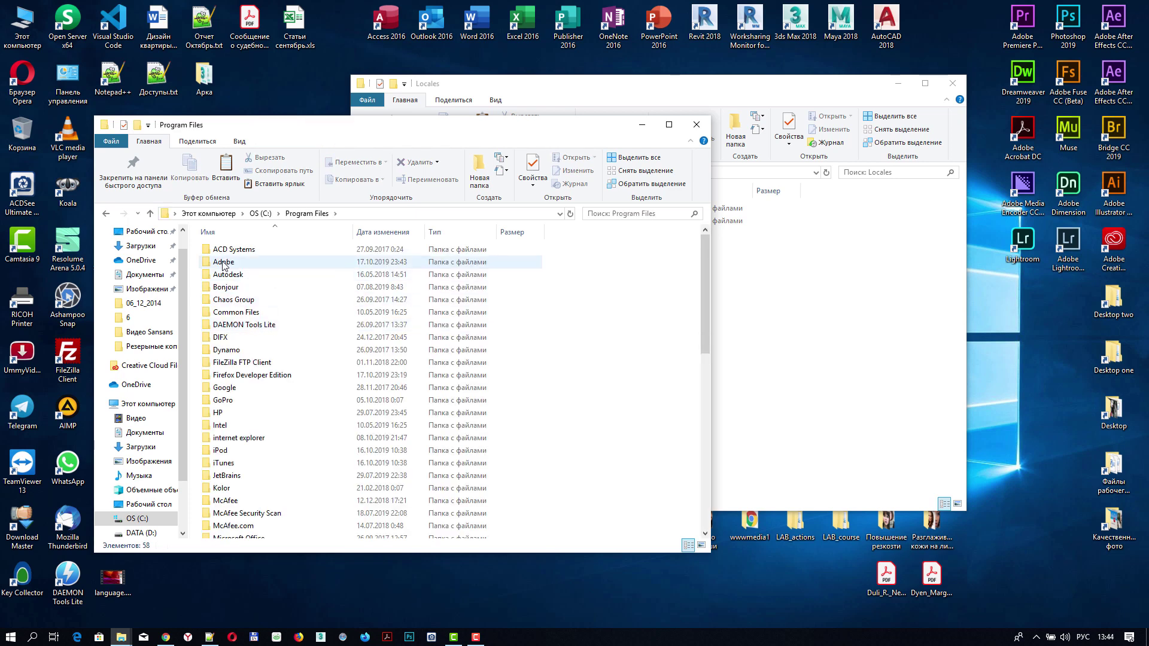
pyautogui.doubleClick(229, 263)
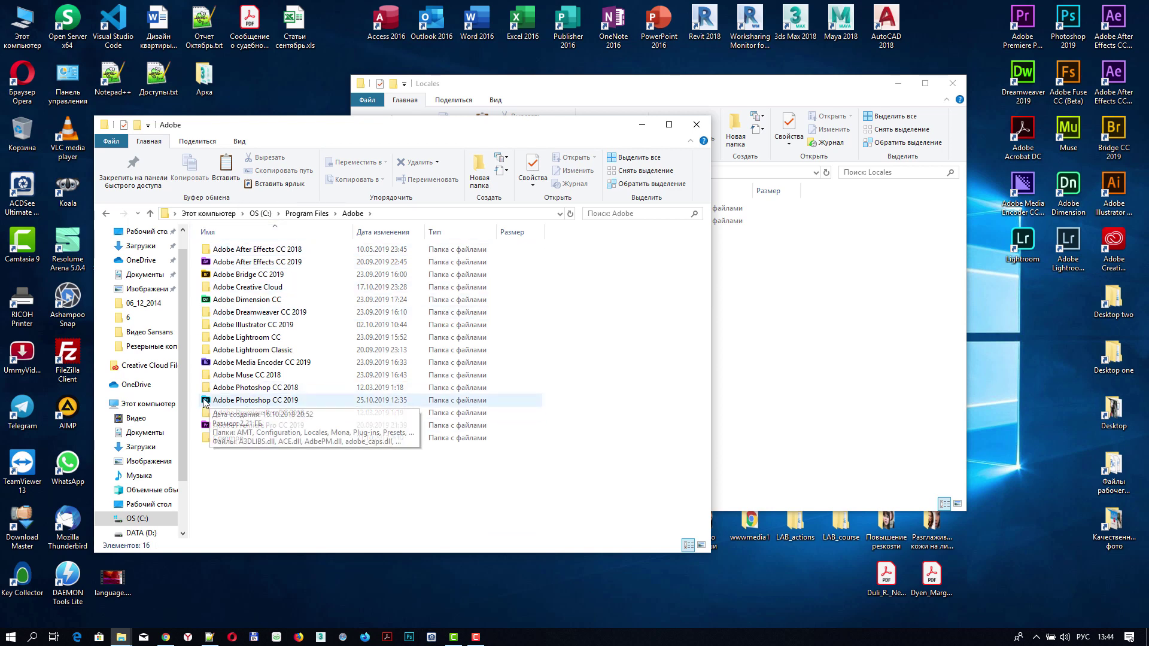
pyautogui.doubleClick(272, 400)
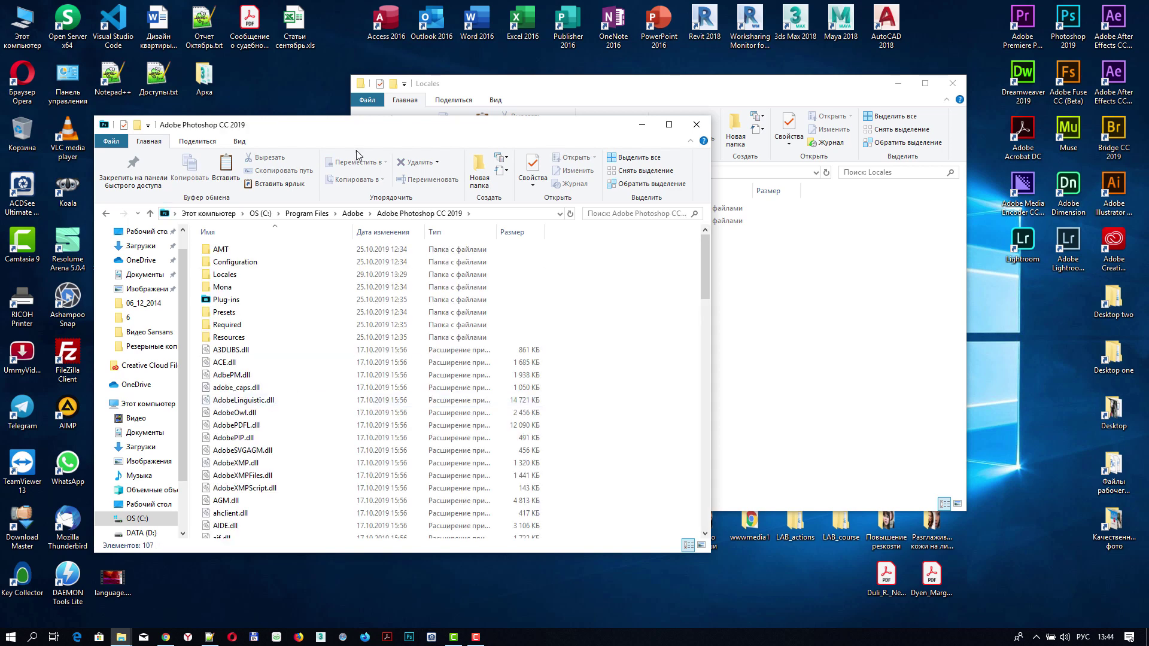
pyautogui.moveTo(372, 137); pyautogui.dragTo(344, 257)
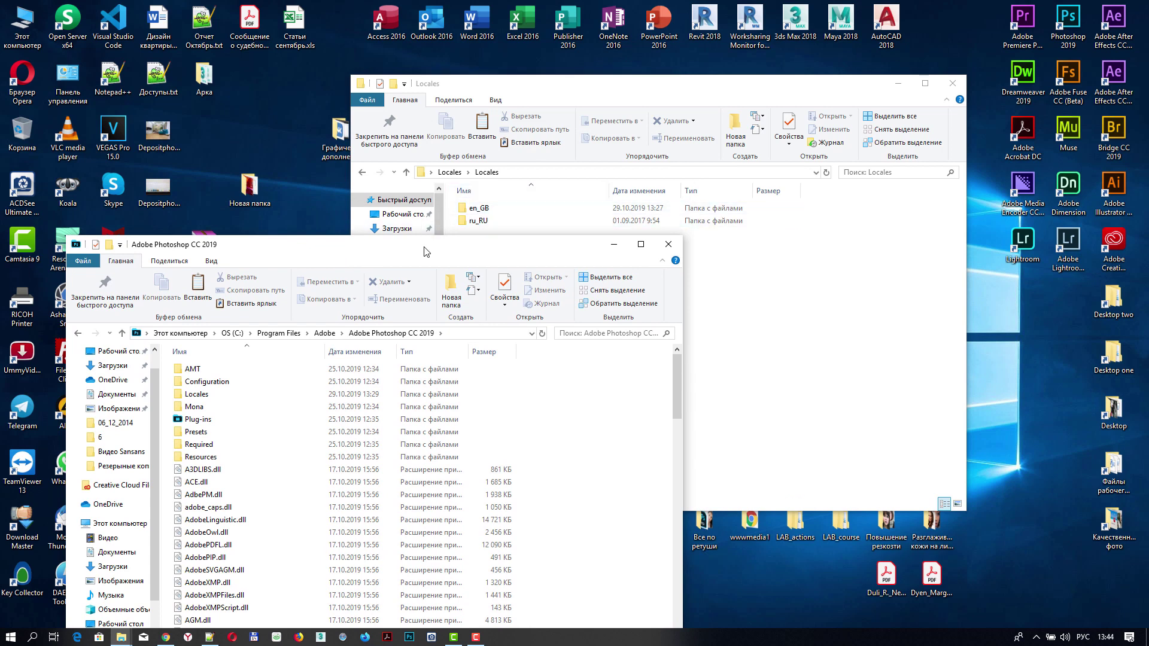
pyautogui.moveTo(423, 251); pyautogui.dragTo(436, 251)
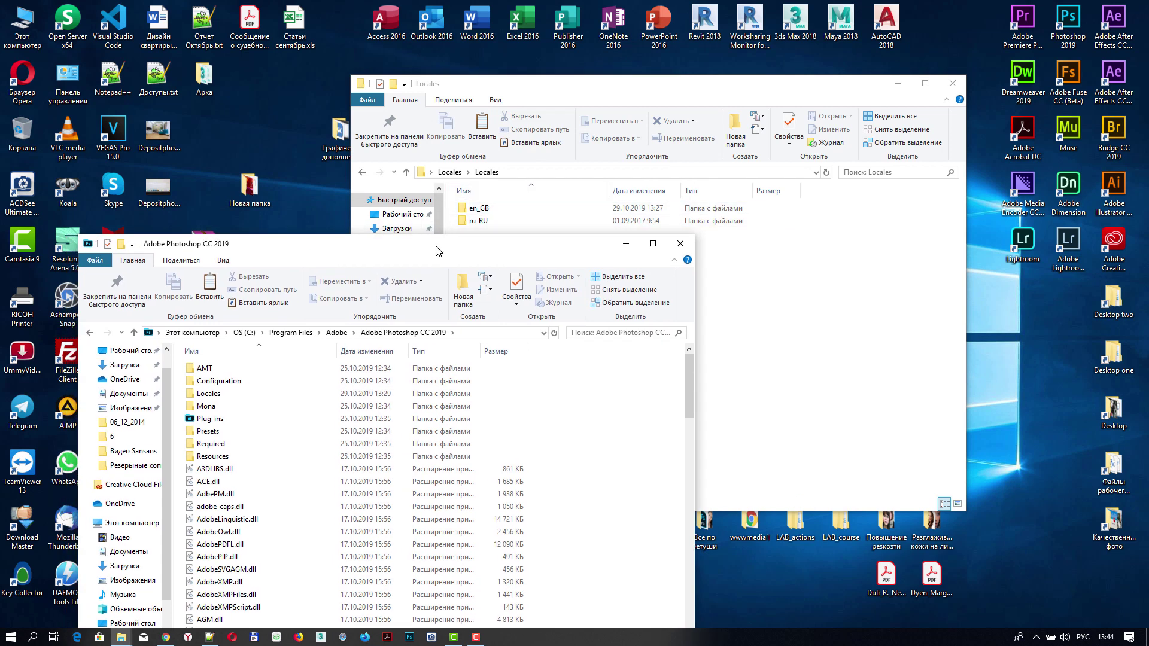
pyautogui.moveTo(437, 246); pyautogui.dragTo(443, 173)
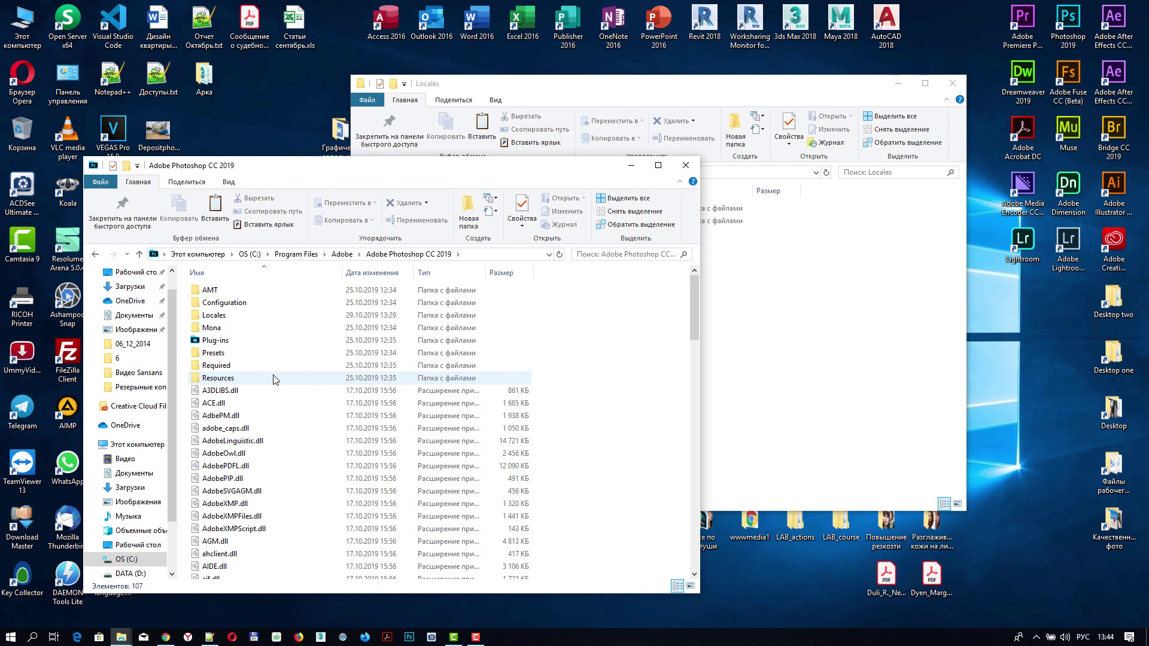
# - Paste the en_GB folder into Photoshop CC 2019's Locales beside ru_RU, granting administrator permission
pyautogui.doubleClick(212, 317)
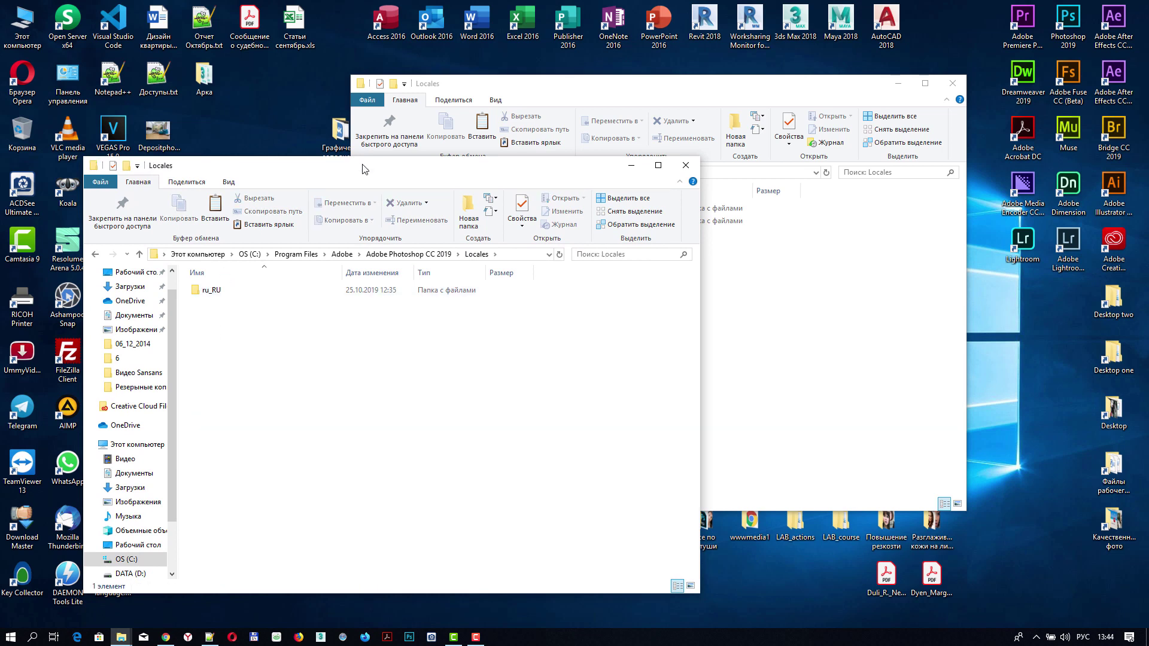
pyautogui.moveTo(362, 169); pyautogui.dragTo(299, 201)
pyautogui.moveTo(595, 82); pyautogui.dragTo(681, 99)
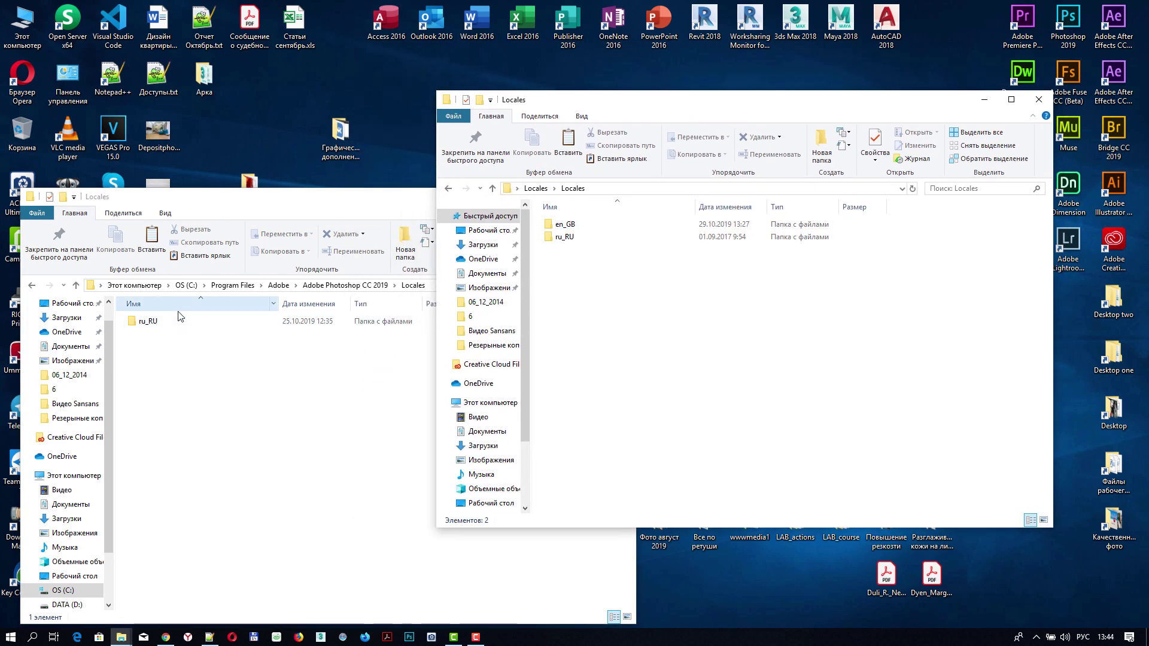
pyautogui.click(571, 226)
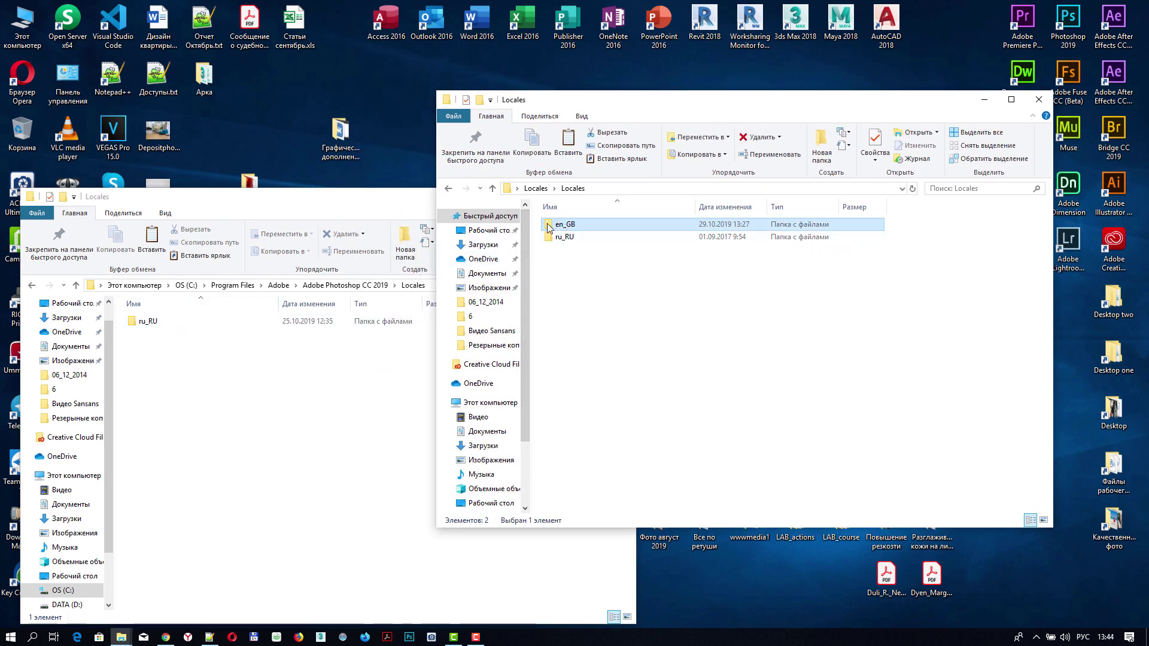
pyautogui.moveTo(565, 225)
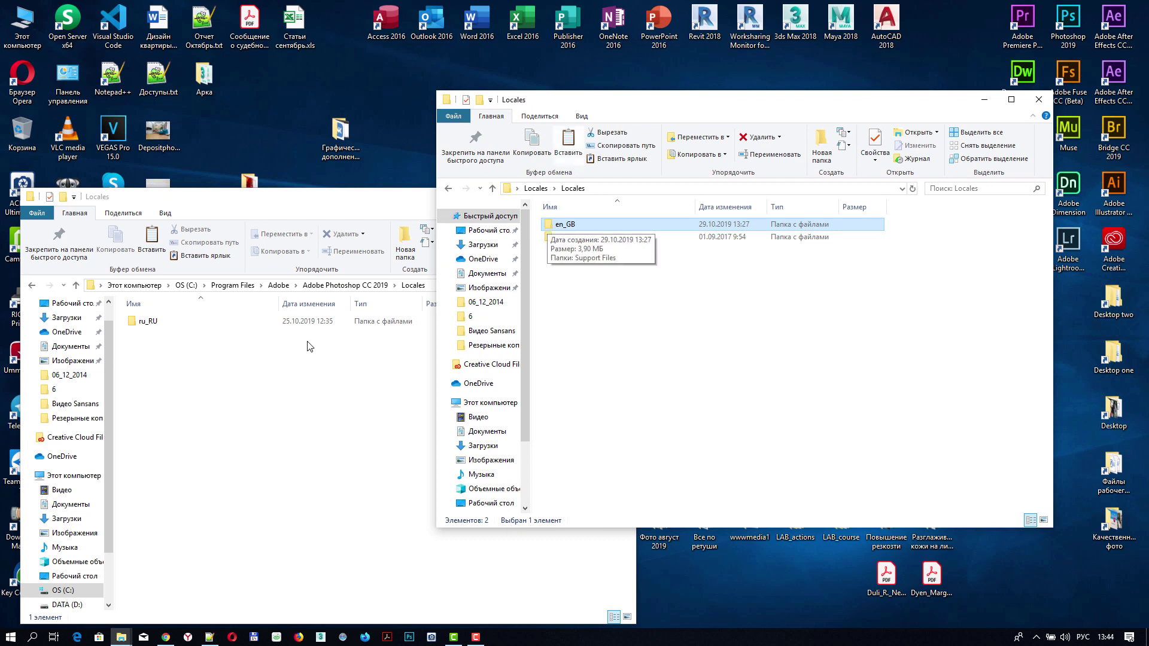
pyautogui.click(201, 384)
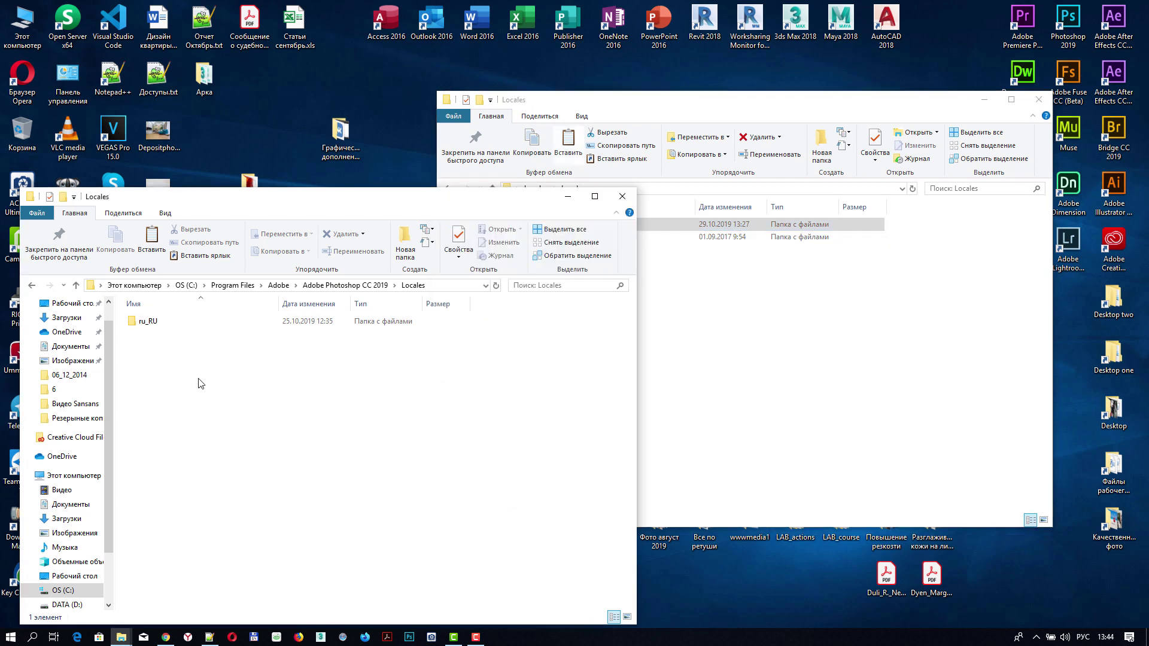
pyautogui.hotkey('ctrl', 'v')
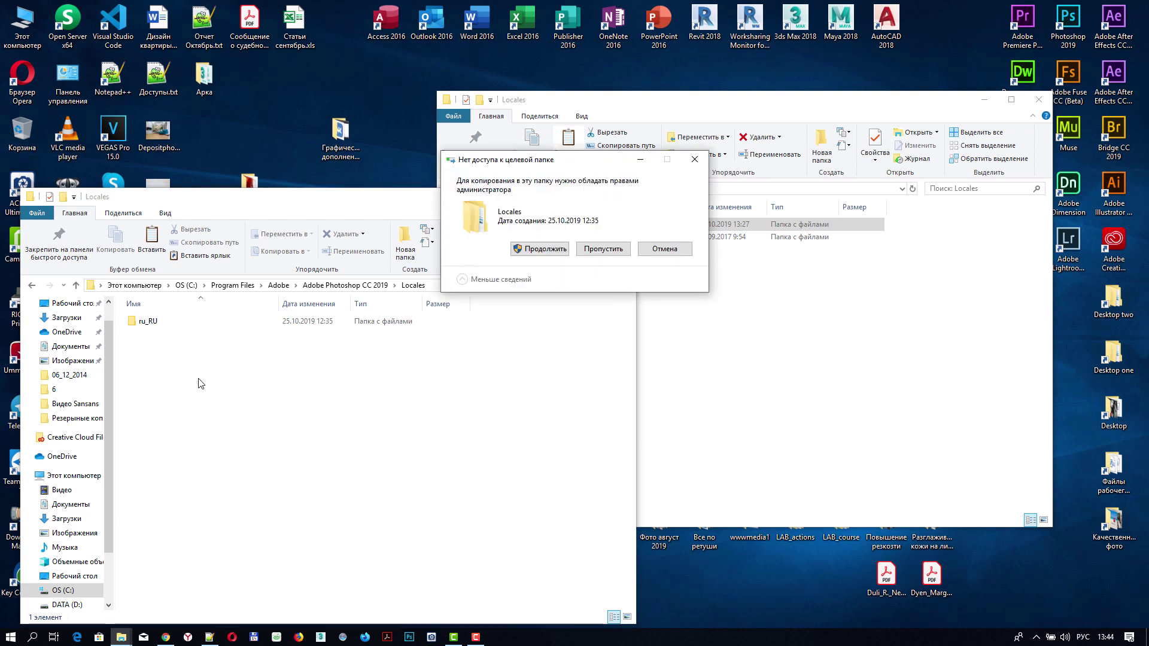
pyautogui.click(539, 248)
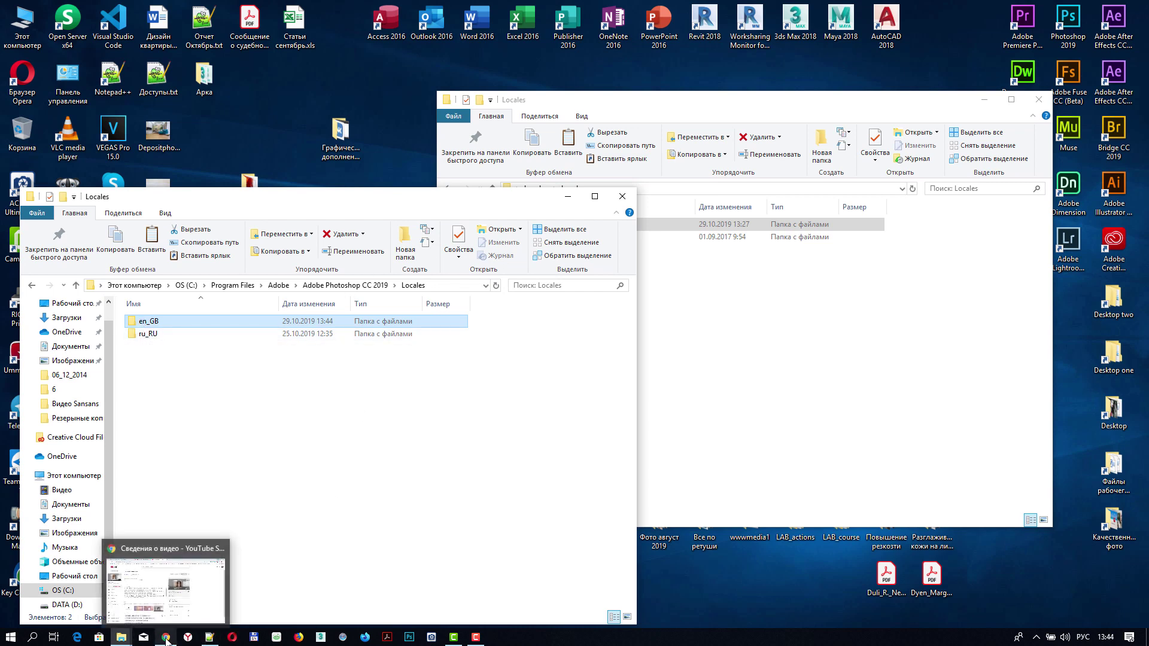
pyautogui.click(1060, 23)
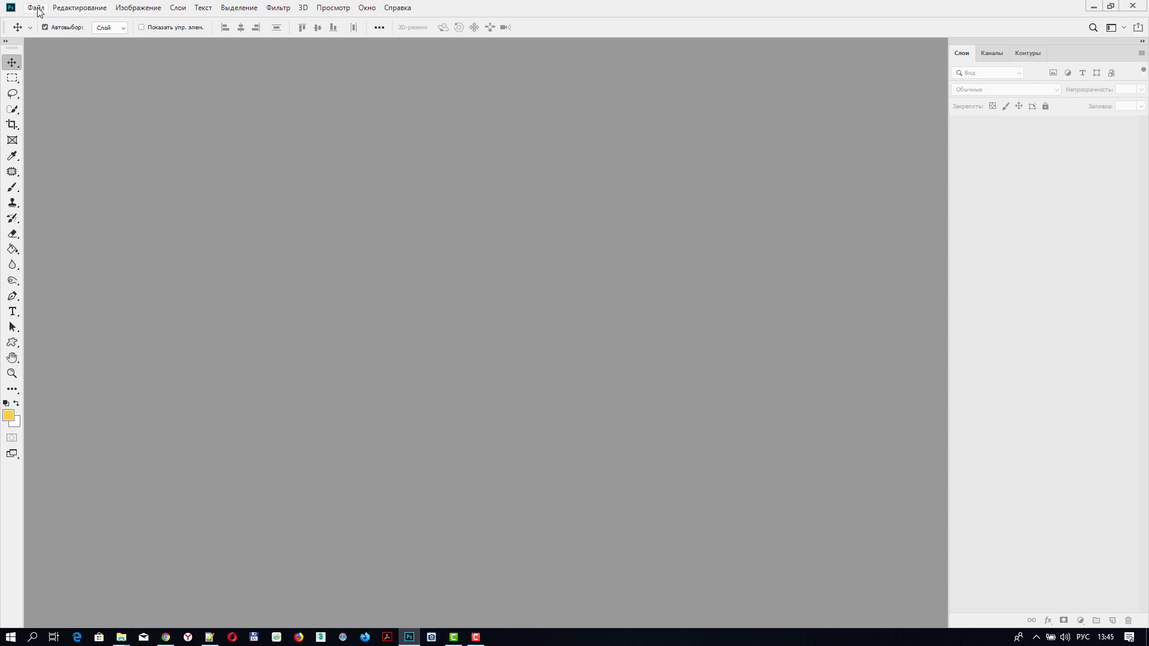
# - Set UI Language to English: UK on the Preferences Interface page and confirm with OK
pyautogui.click(79, 8)
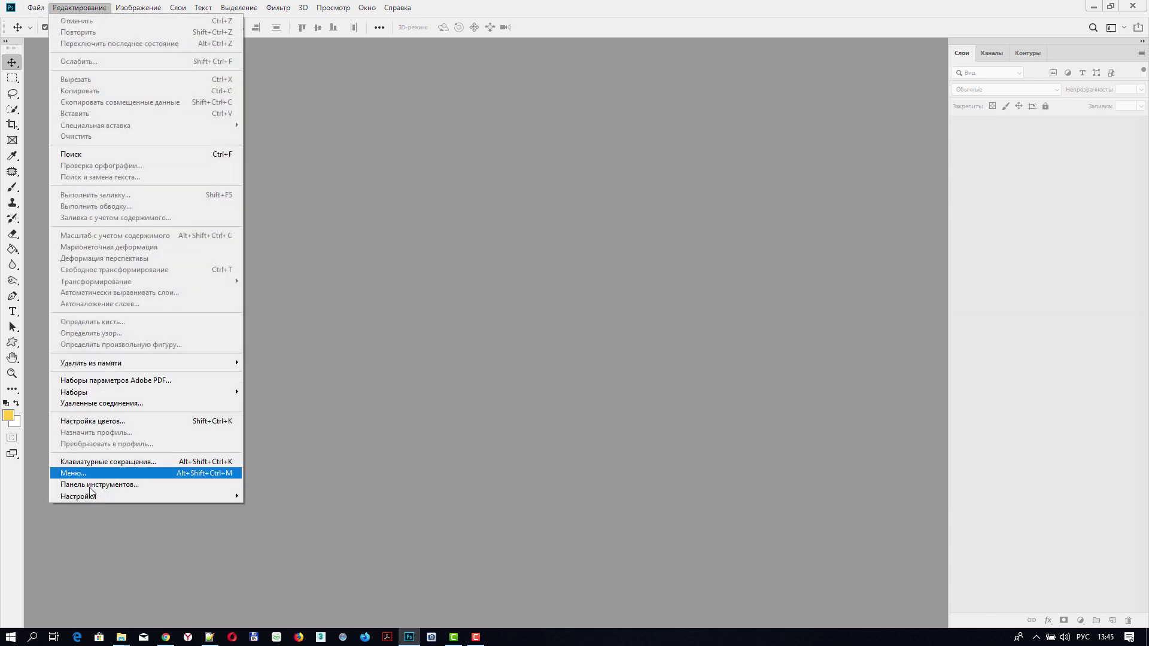
pyautogui.moveTo(143, 497)
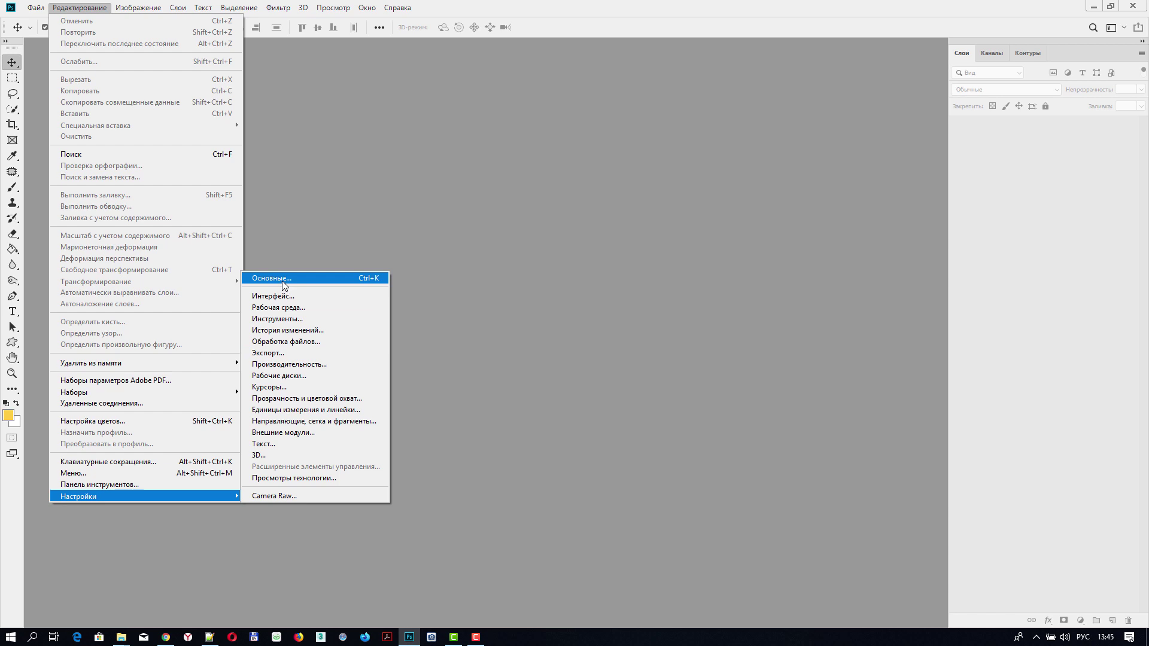
pyautogui.click(283, 279)
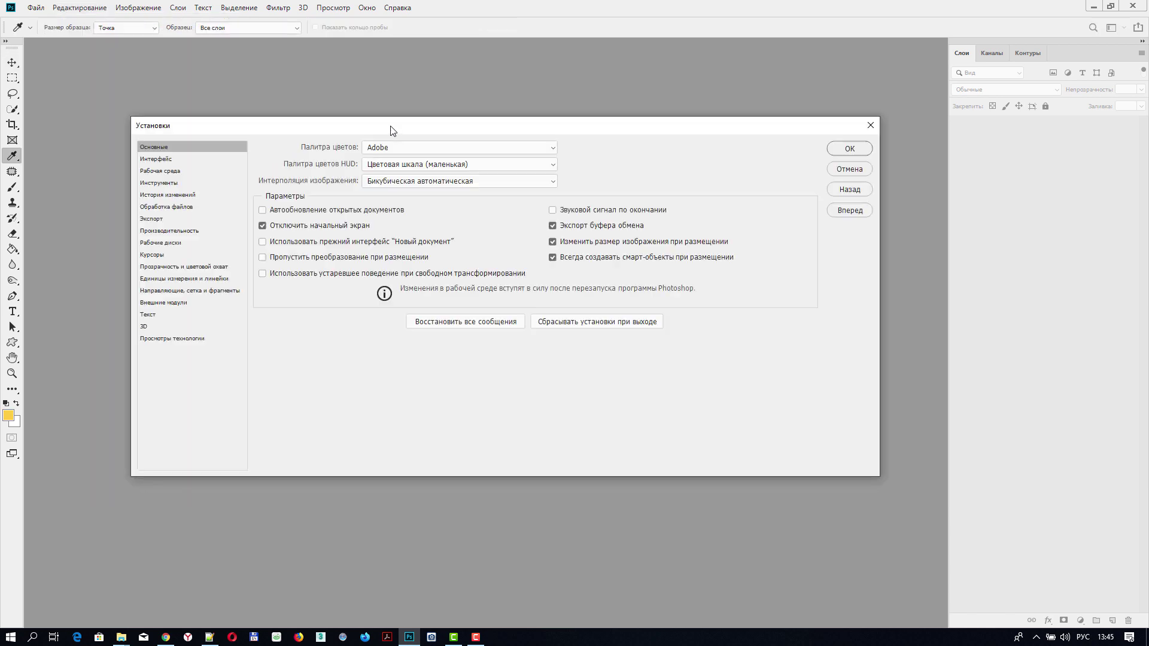
pyautogui.click(162, 161)
pyautogui.click(488, 303)
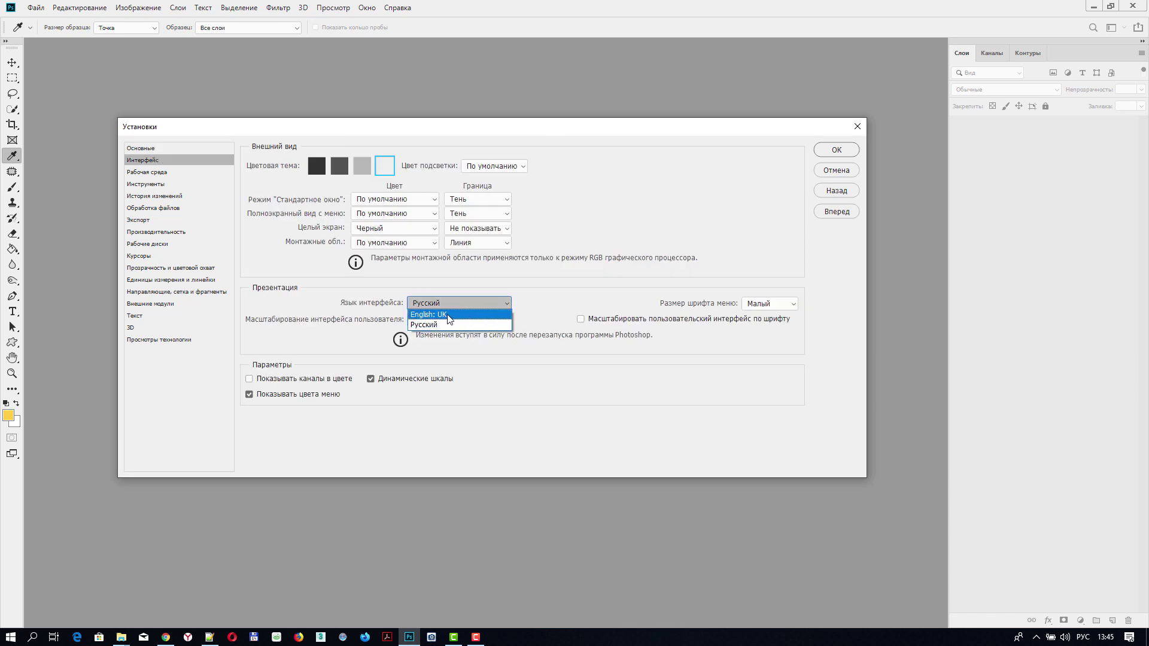
pyautogui.click(450, 316)
pyautogui.click(836, 149)
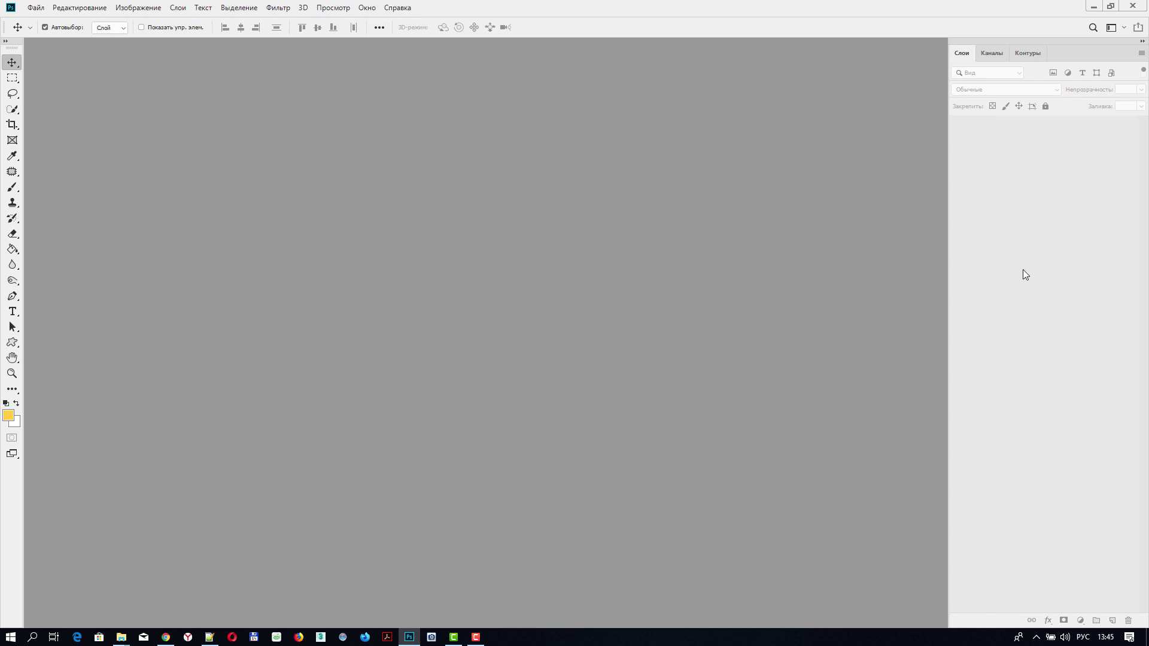
# - Quit Photoshop and relaunch it from the Photoshop 2019 desktop shortcut
pyautogui.click(1133, 5)
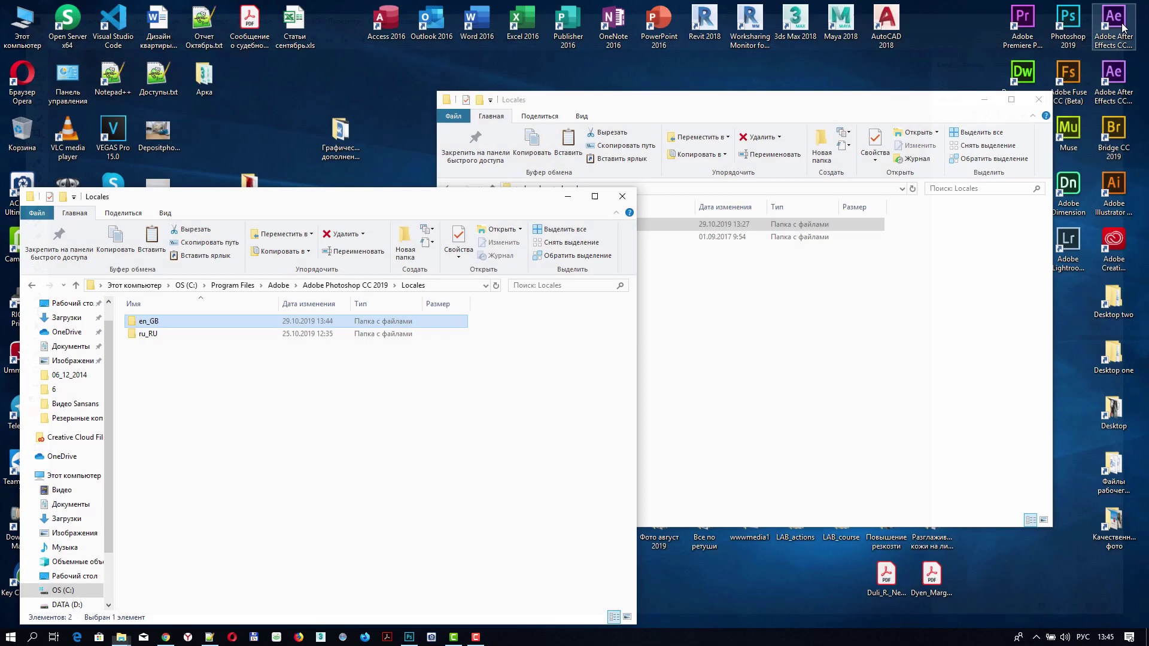
pyautogui.doubleClick(1064, 23)
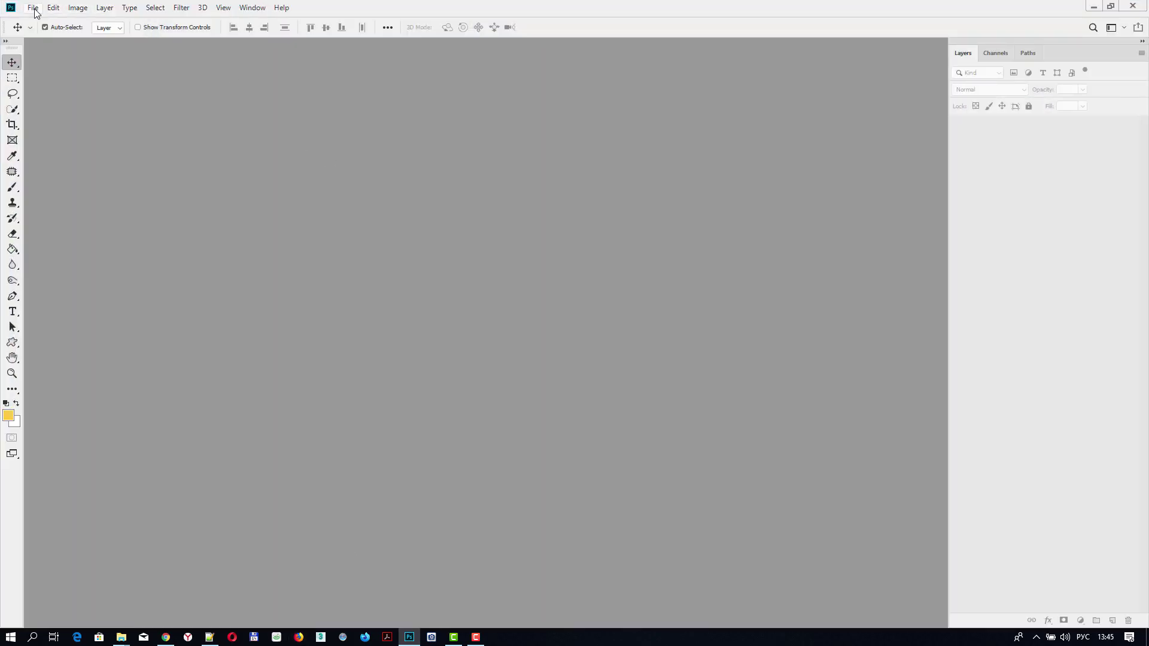
# - Browse the toolbox selection tools, pick Quick Selection, bring Paths forward, and check the Window menu
pyautogui.rightClick(12, 62)
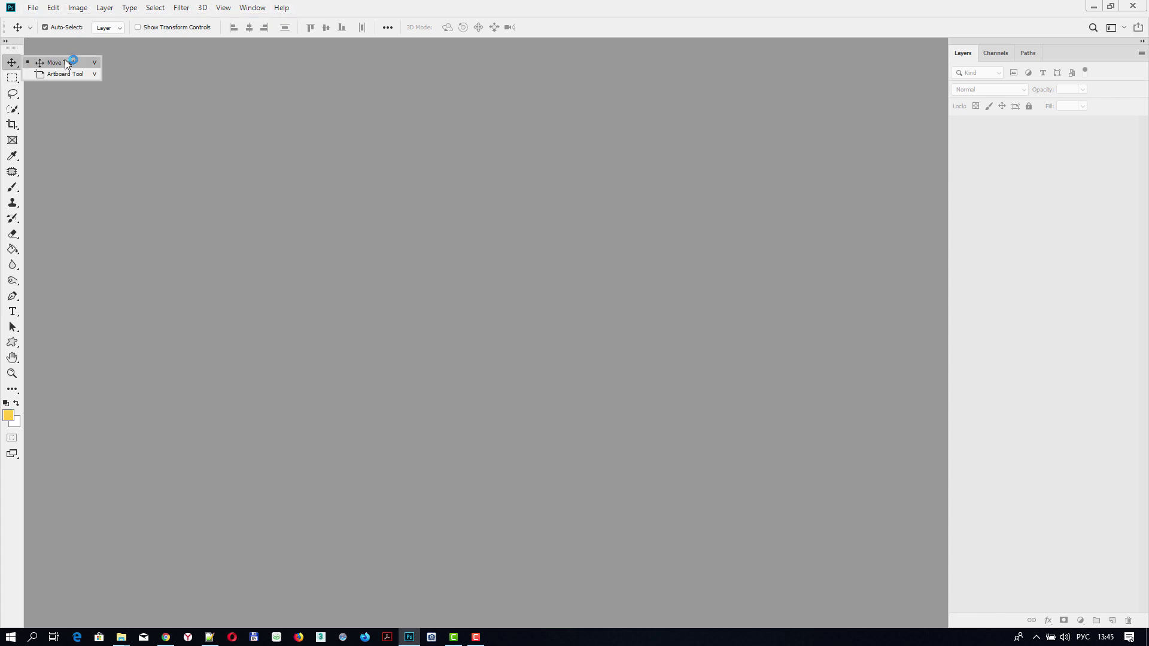
pyautogui.click(11, 78)
pyautogui.click(12, 109)
pyautogui.click(993, 53)
pyautogui.click(1029, 53)
pyautogui.click(255, 9)
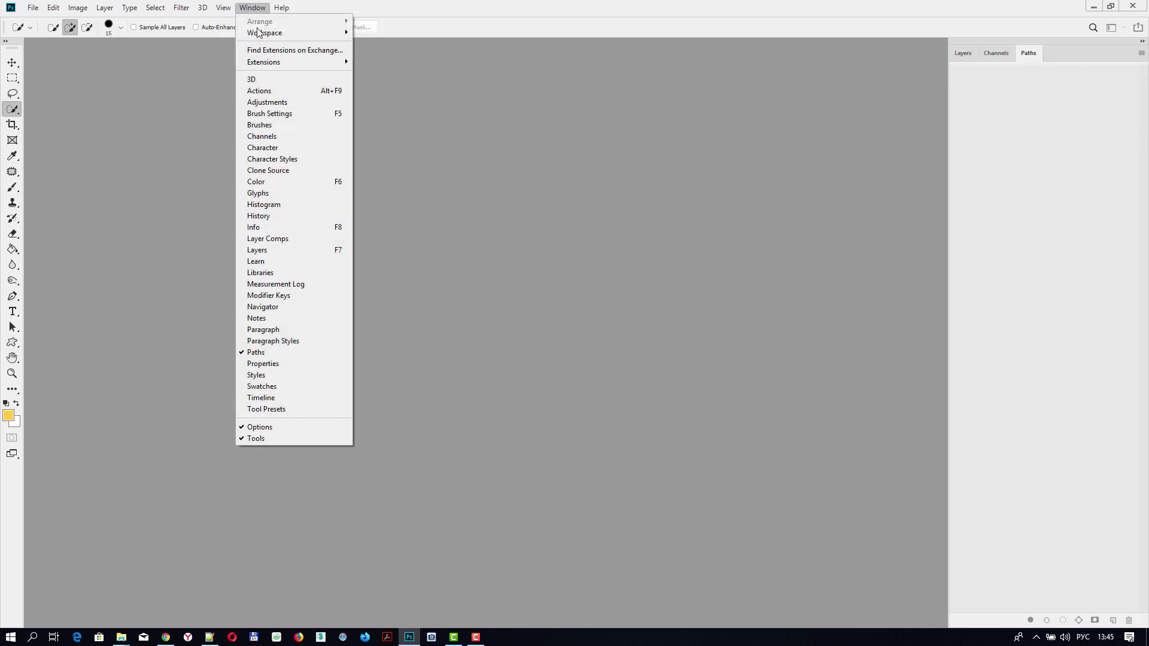
pyautogui.click(145, 159)
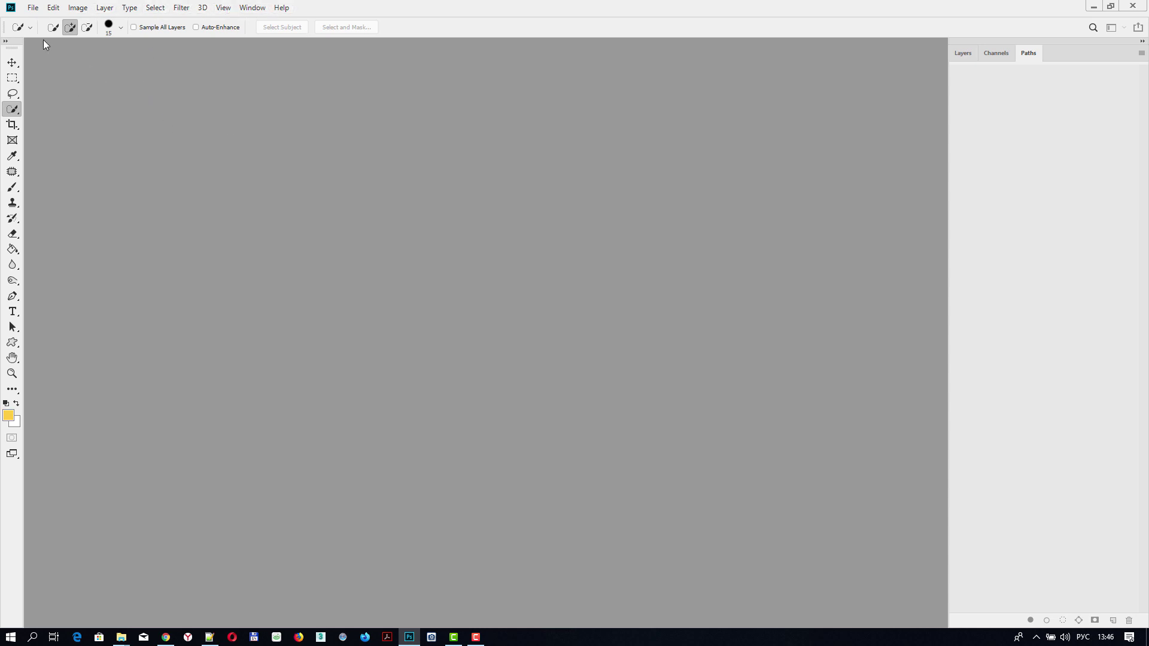
# - Switch UI Language back to Russian on the Preferences Interface page and confirm with OK
pyautogui.click(34, 9)
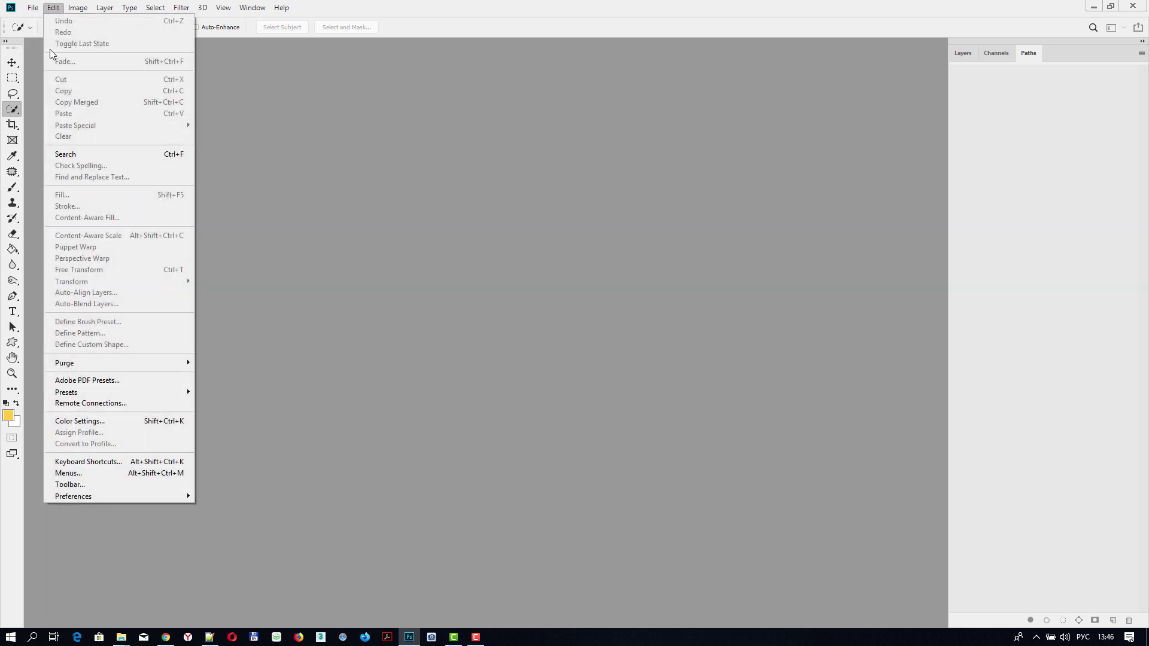
pyautogui.moveTo(74, 496)
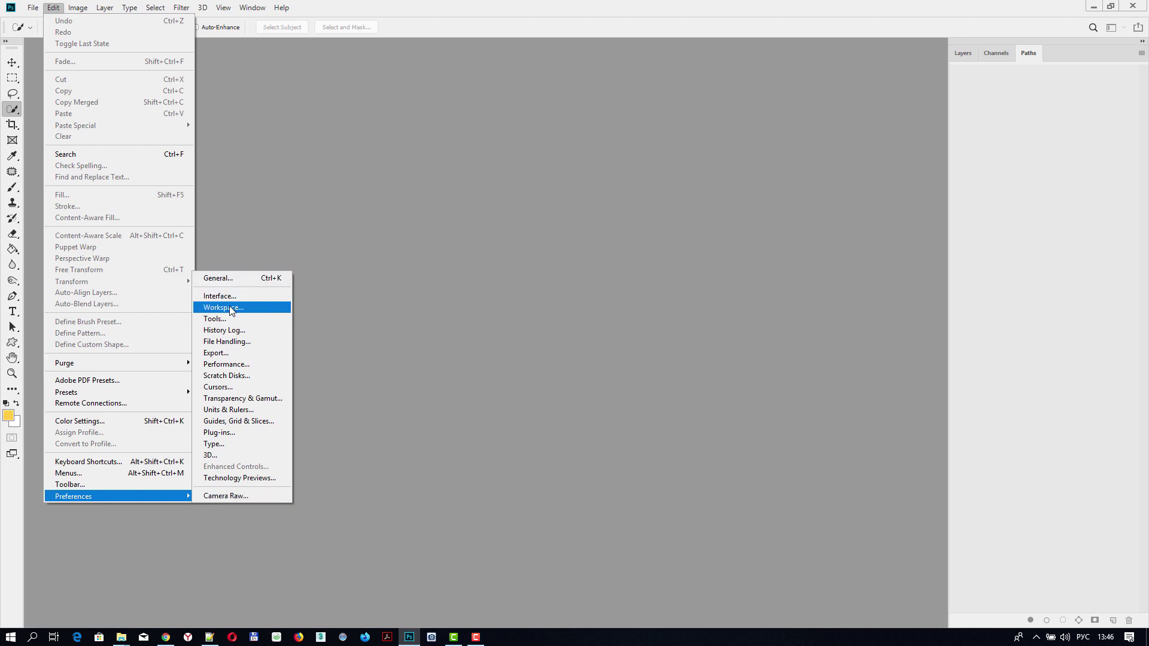
pyautogui.click(231, 308)
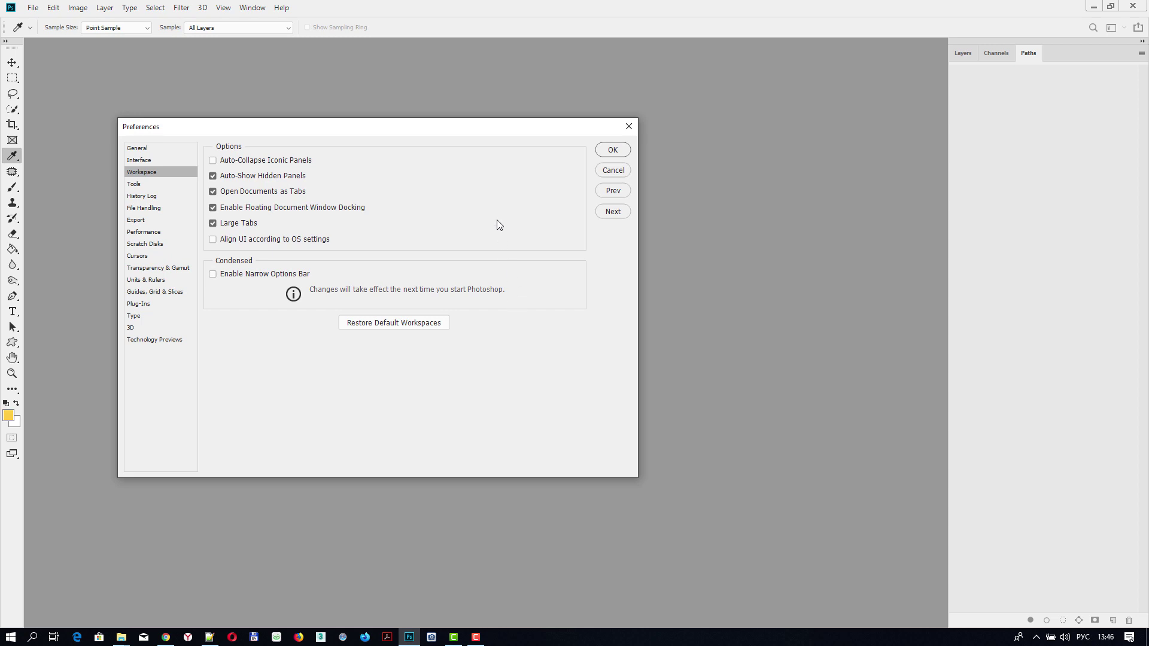
pyautogui.moveTo(422, 132); pyautogui.dragTo(521, 133)
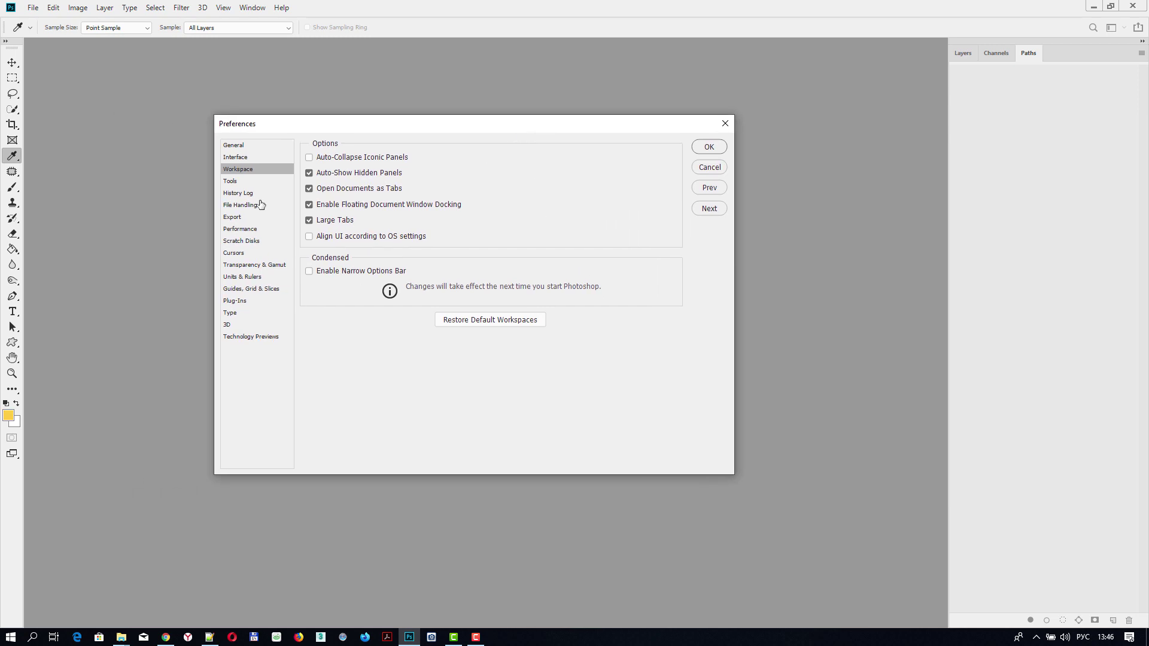
pyautogui.click(242, 157)
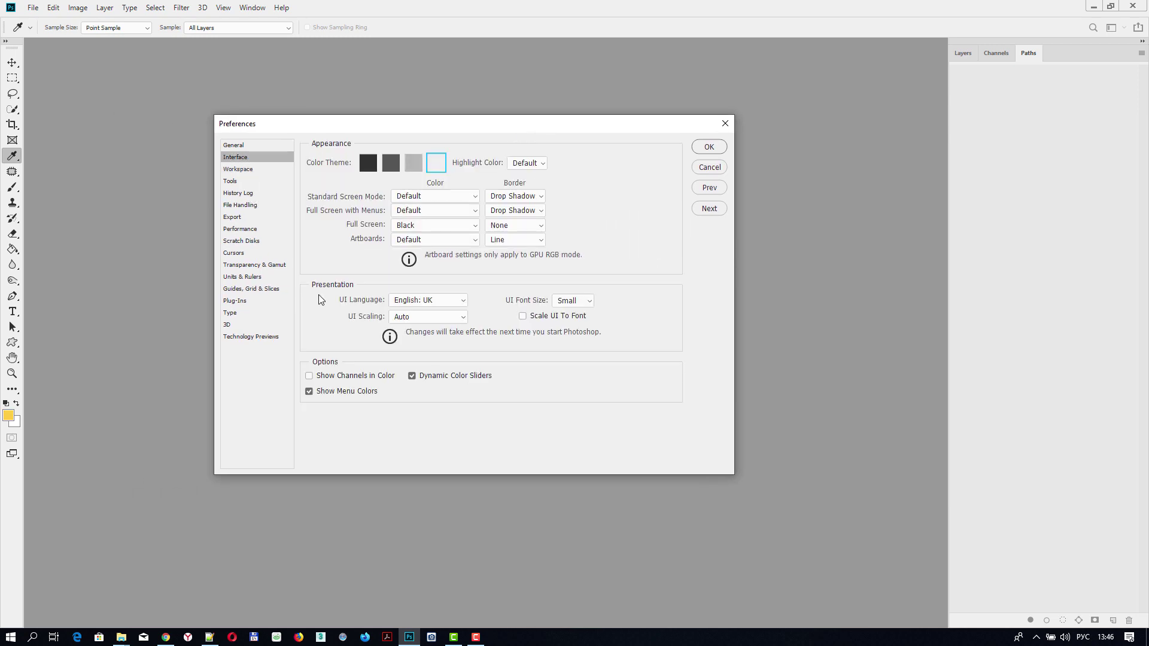
pyautogui.click(462, 301)
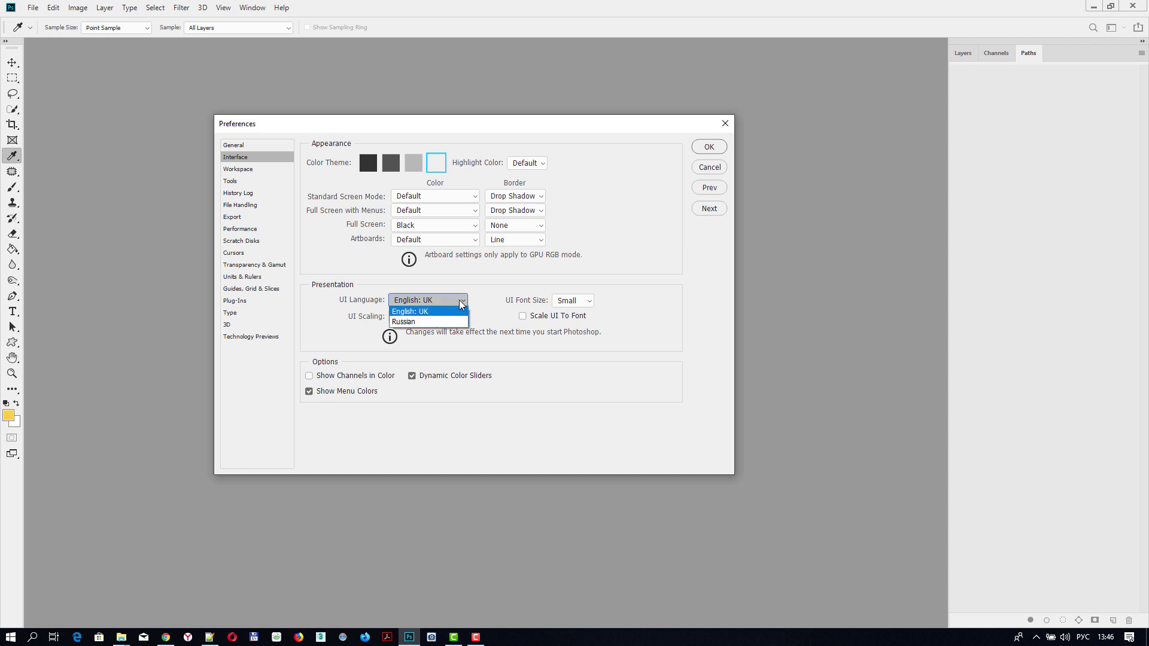
pyautogui.click(417, 323)
pyautogui.click(716, 149)
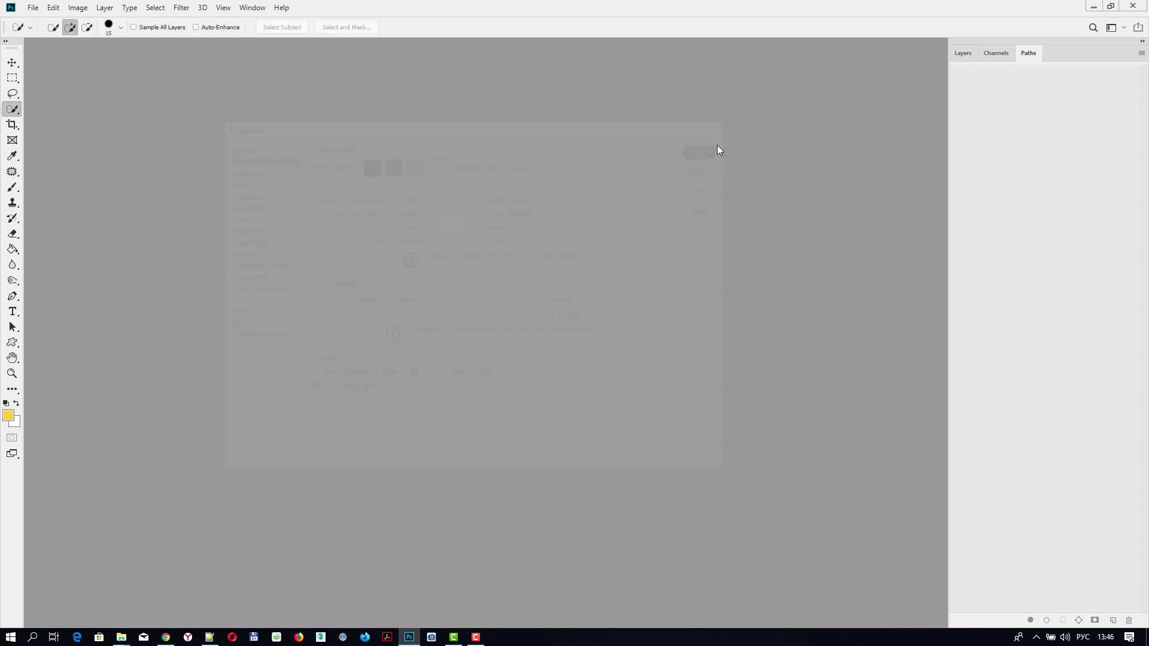